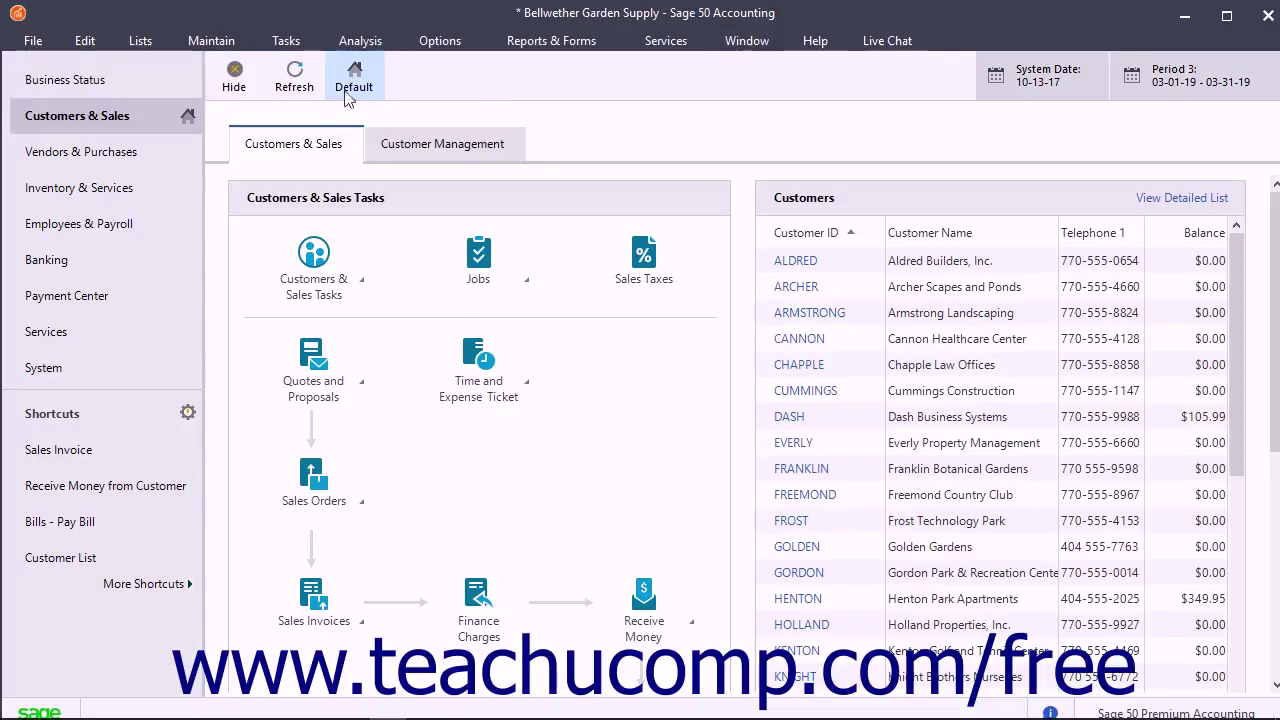
- Open Maintain Inventory Items and review the General, Custom Fields, History and Serial Numbers tabs
left_click(218, 44)
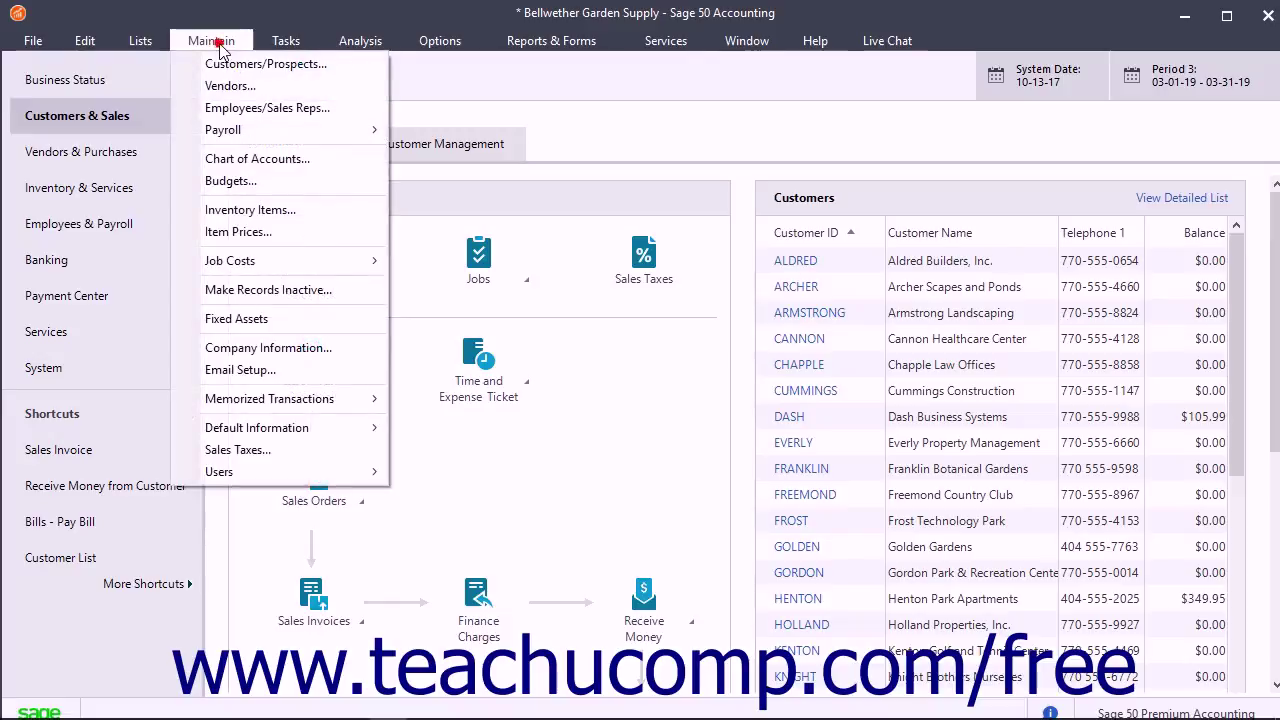
left_click(225, 207)
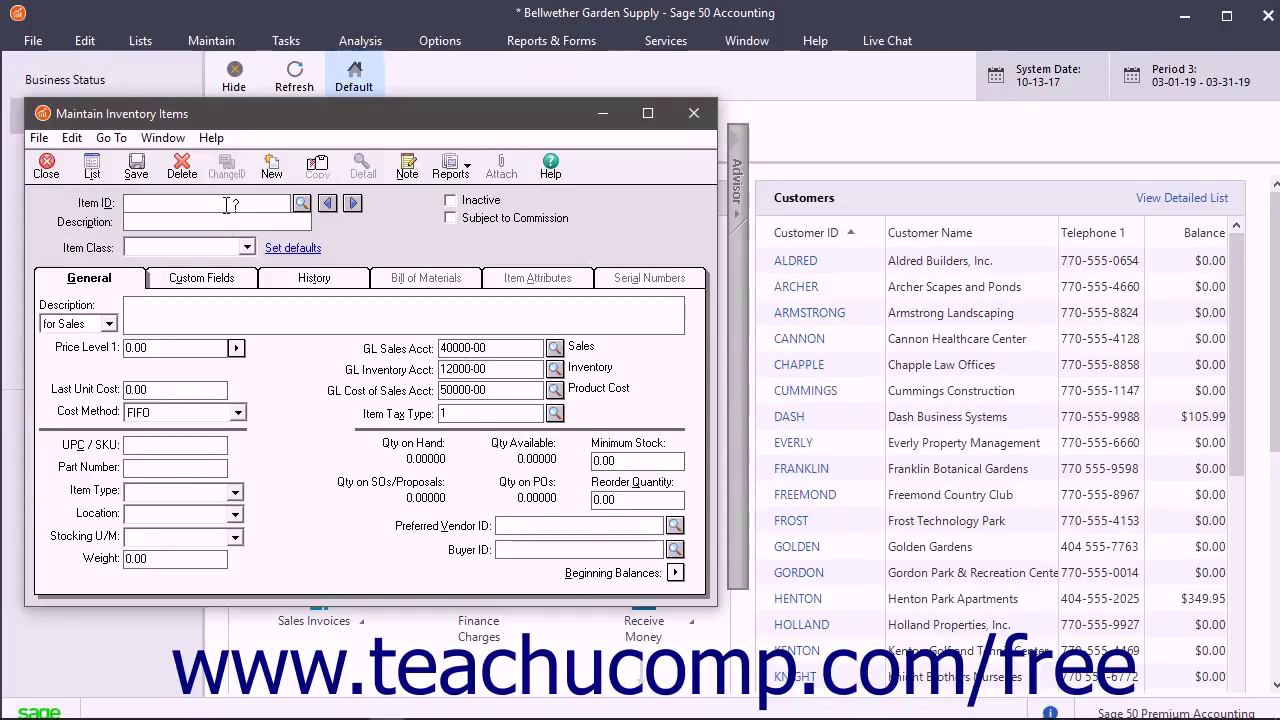
left_click(109, 283)
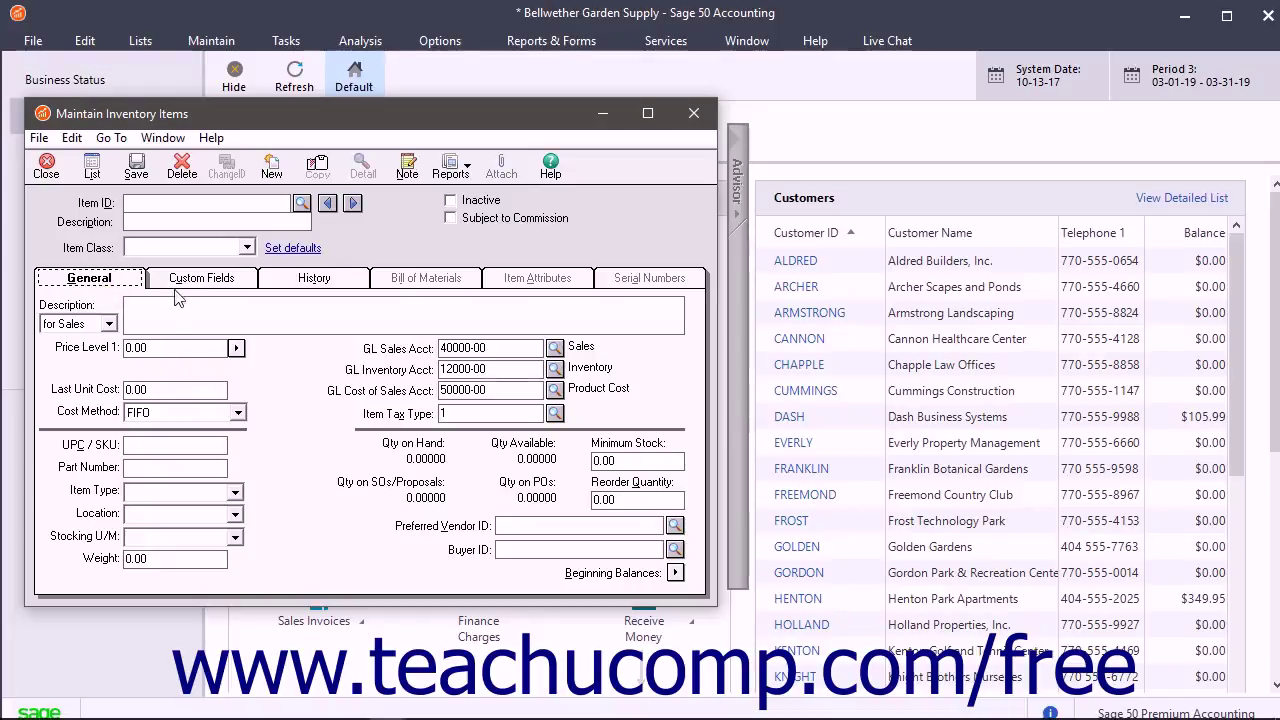
left_click(188, 280)
left_click(313, 280)
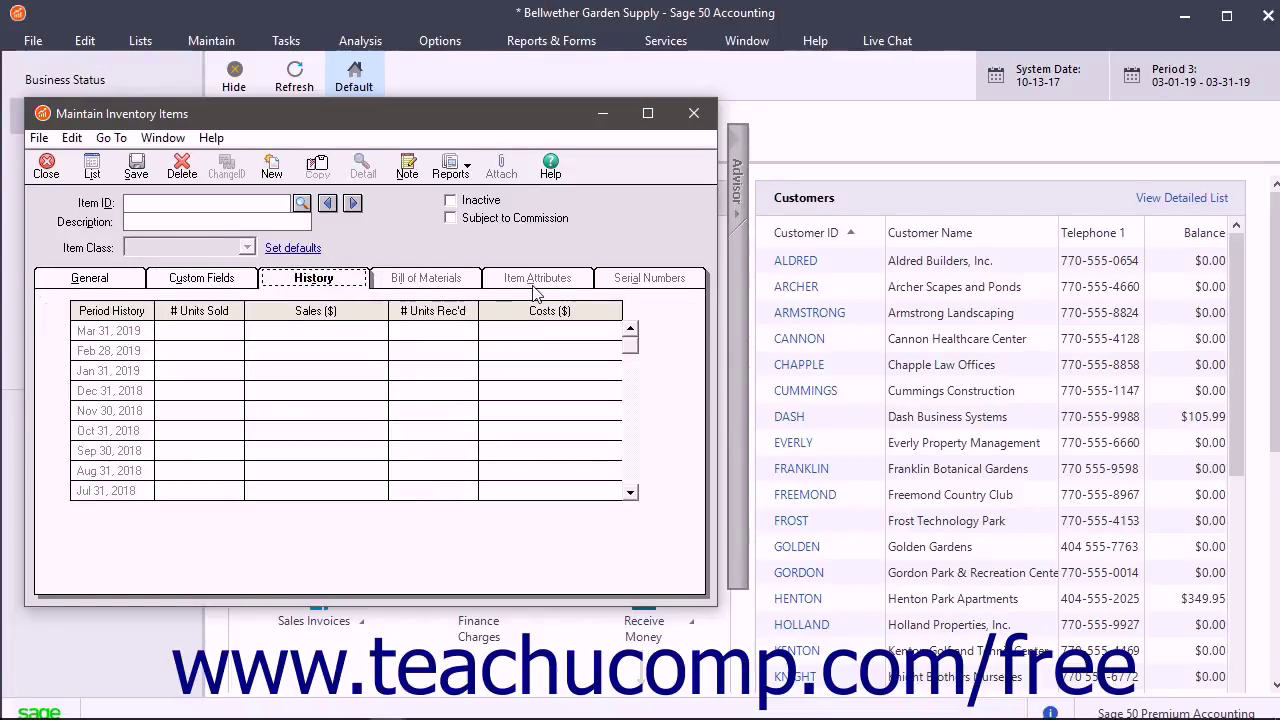
left_click(641, 280)
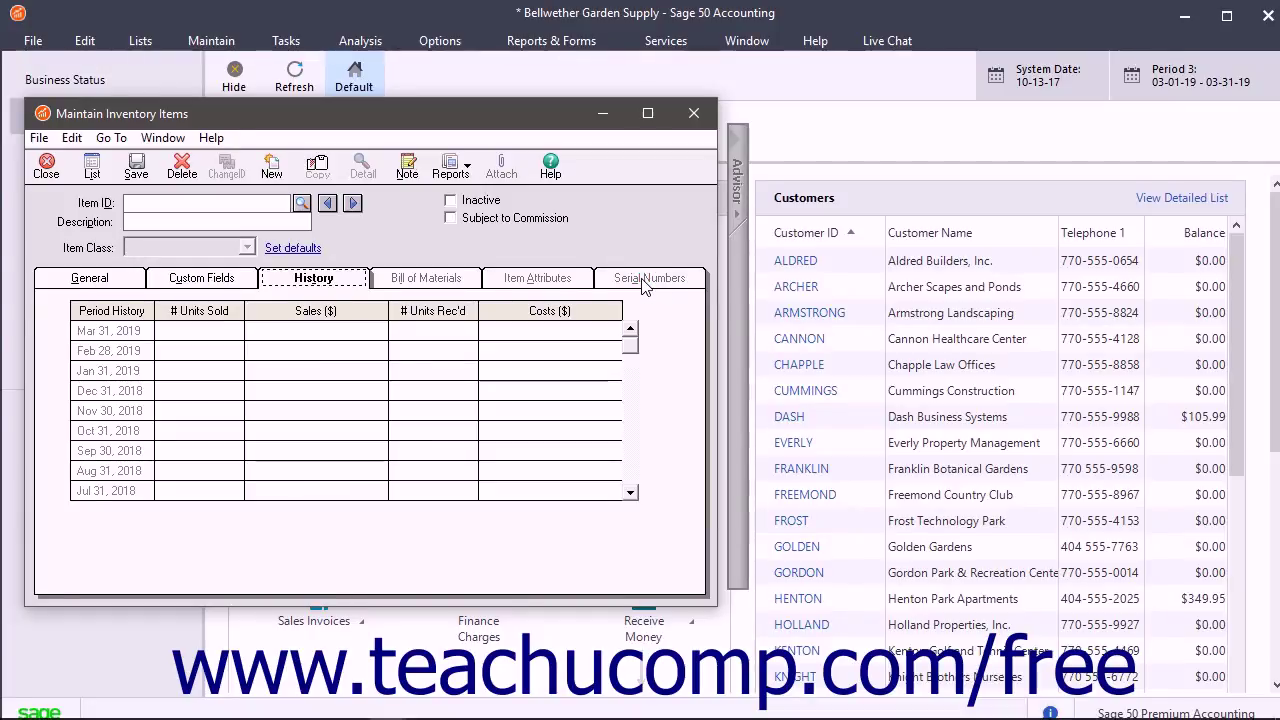
left_click(140, 284)
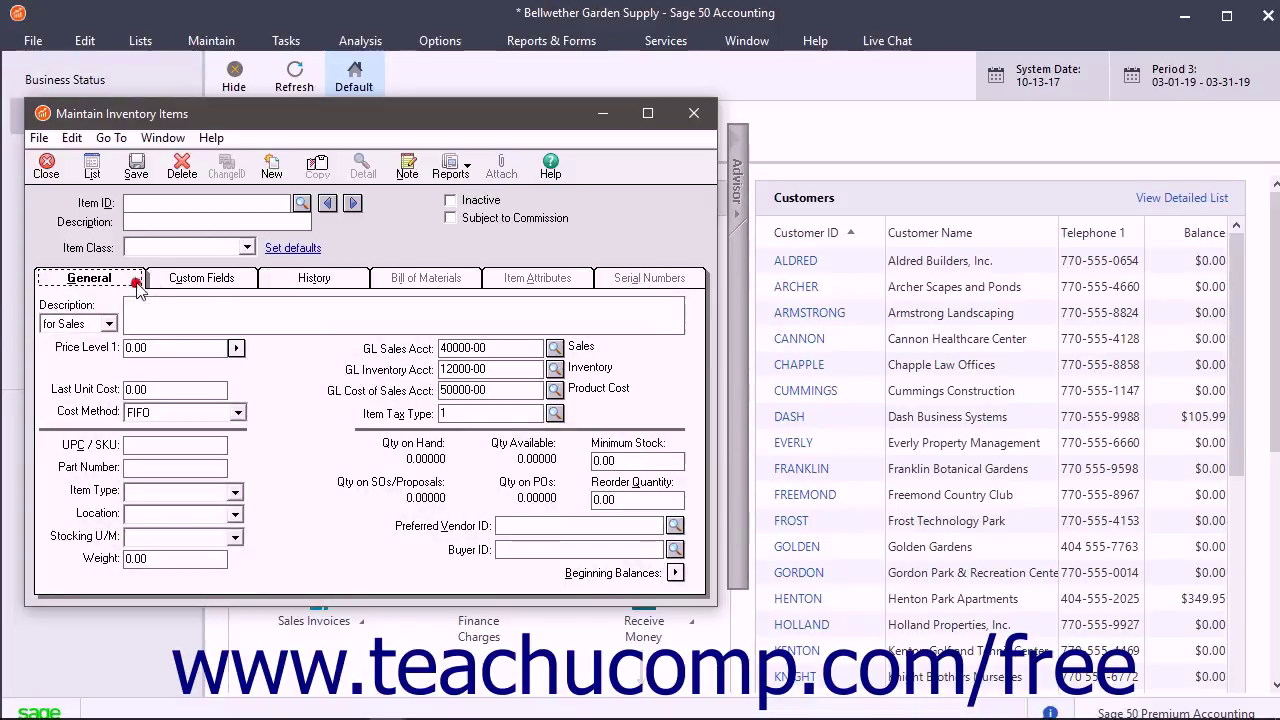
- Load item EQWT-15140 Hose Reel Cart and save it marked Inactive
left_click(302, 204)
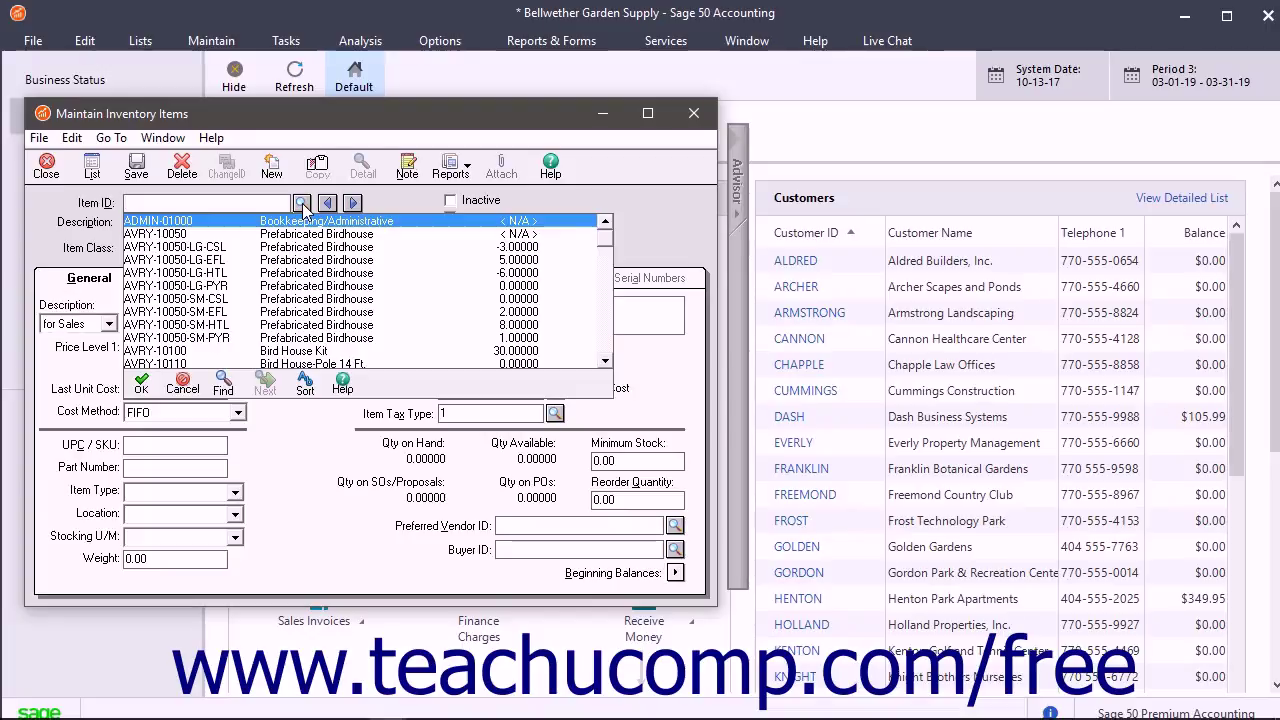
scroll(298, 282, "down", 15)
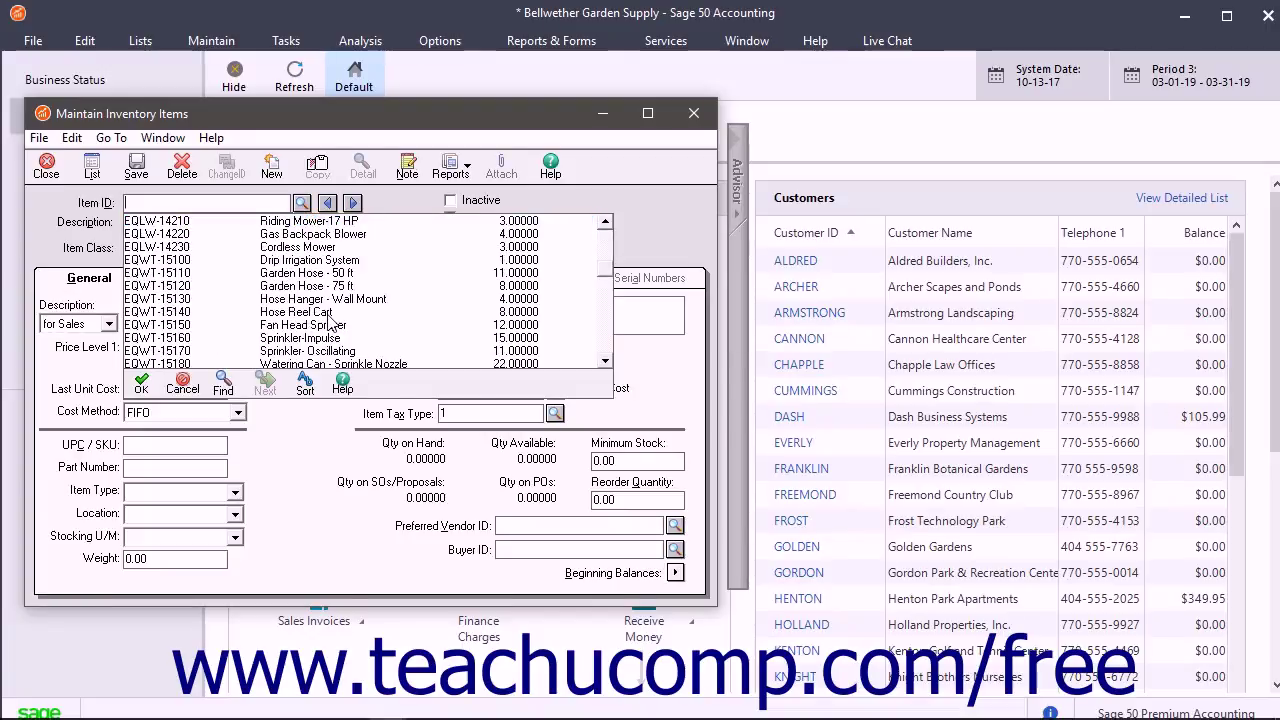
double_click(306, 309)
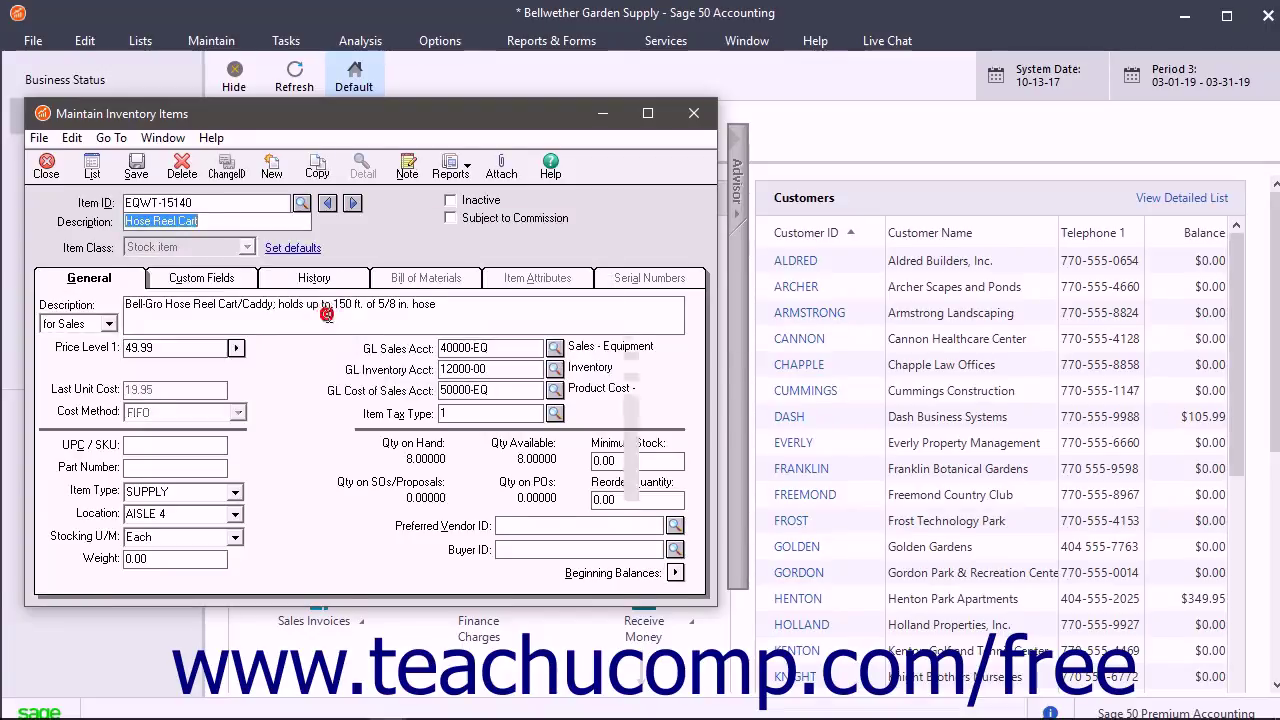
left_click(452, 203)
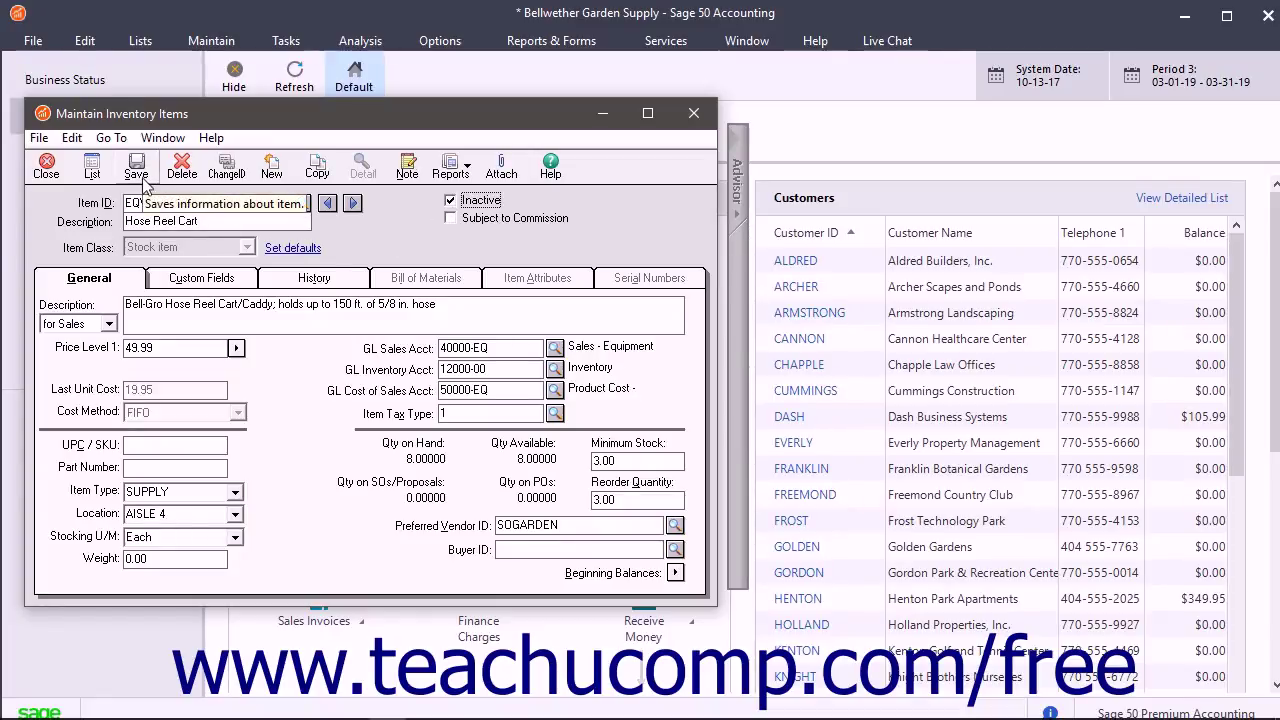
left_click(450, 200)
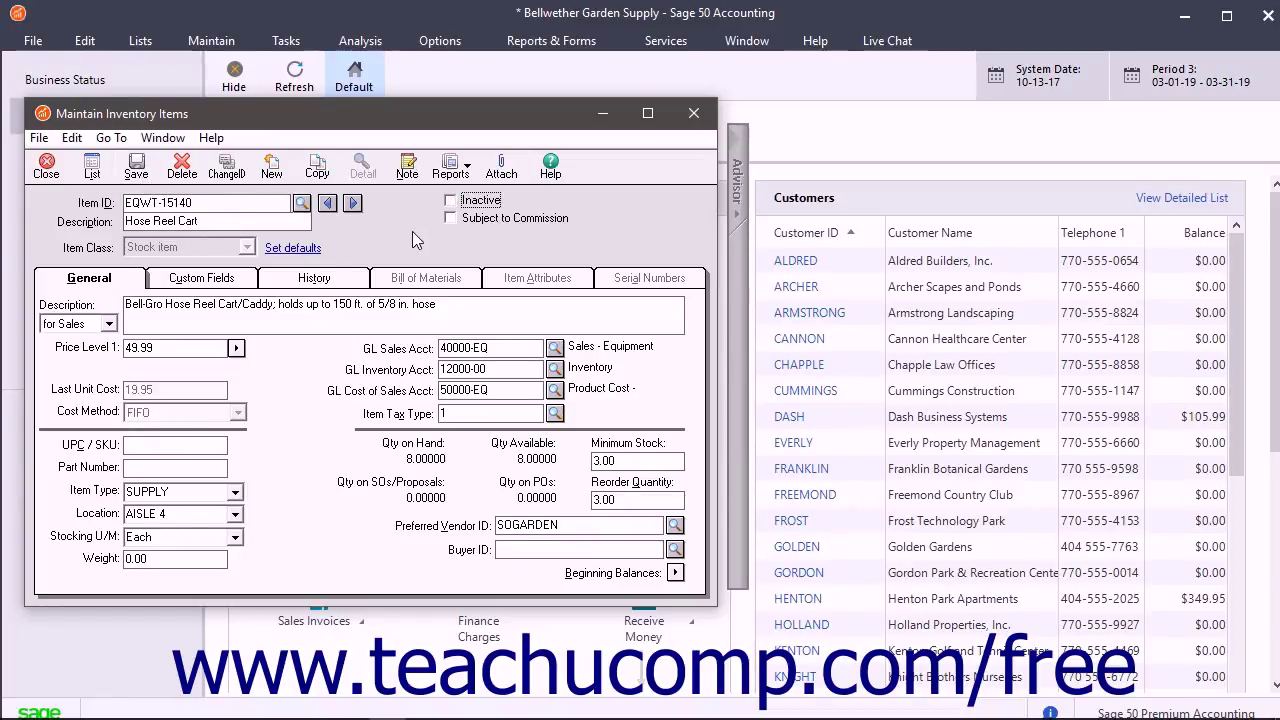
- Clear the form for a new item and bring up the Inventory List lookup from Item ID
left_click(272, 170)
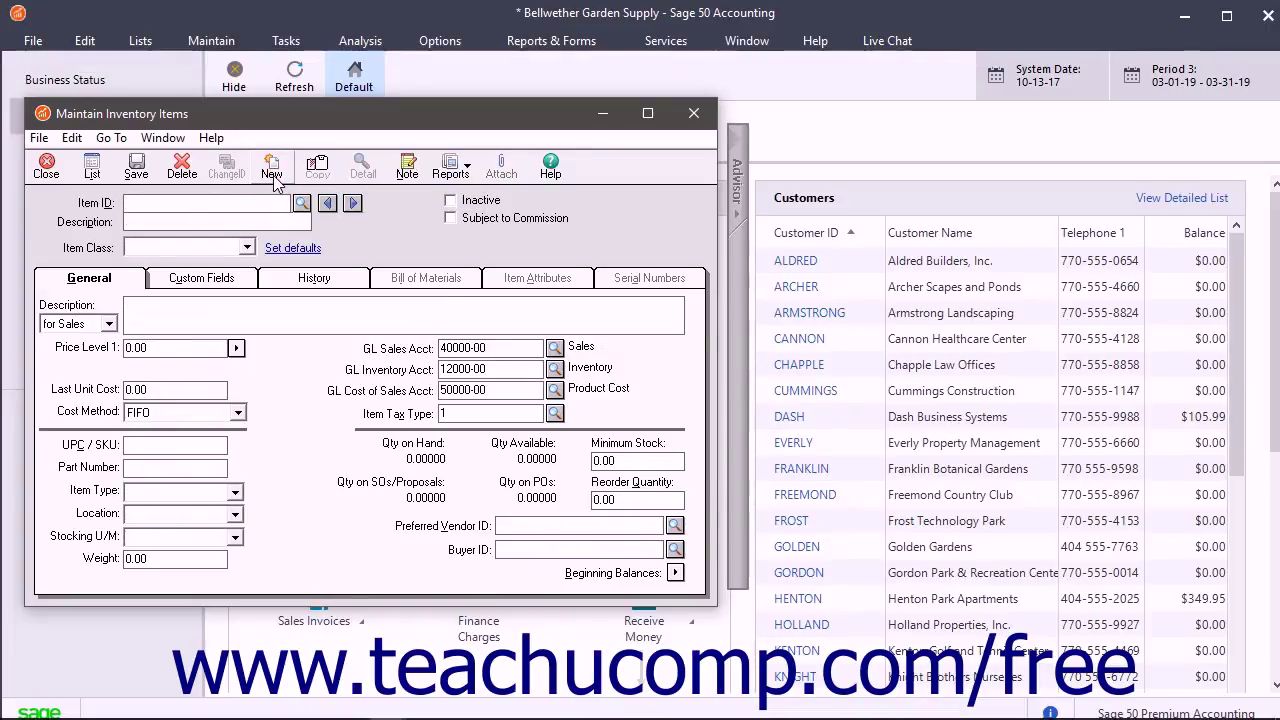
left_click(205, 203)
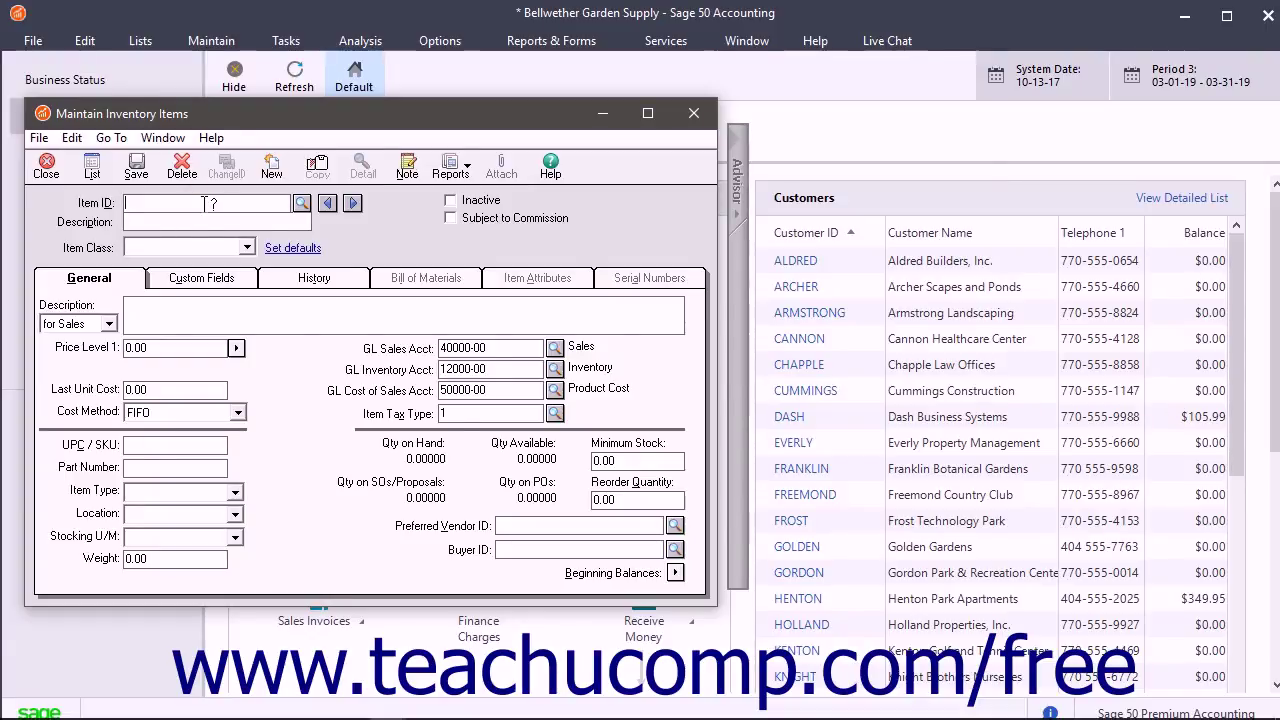
key("question")
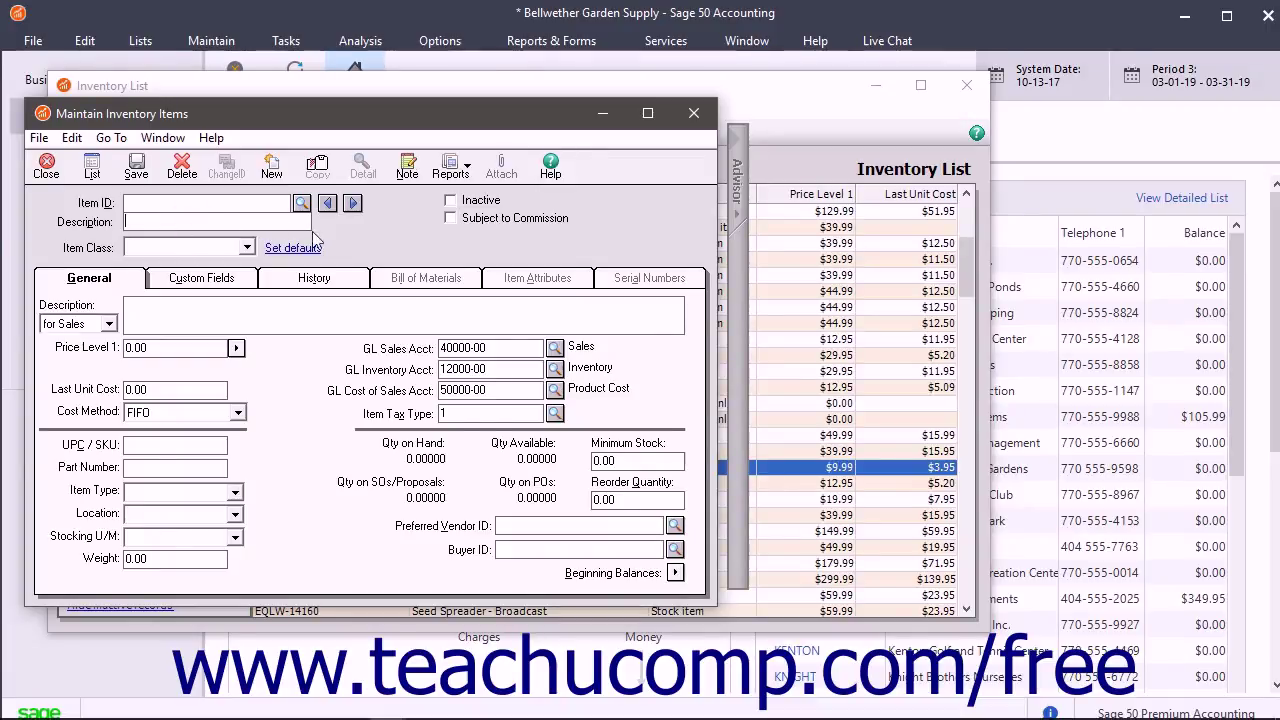
left_click(452, 226)
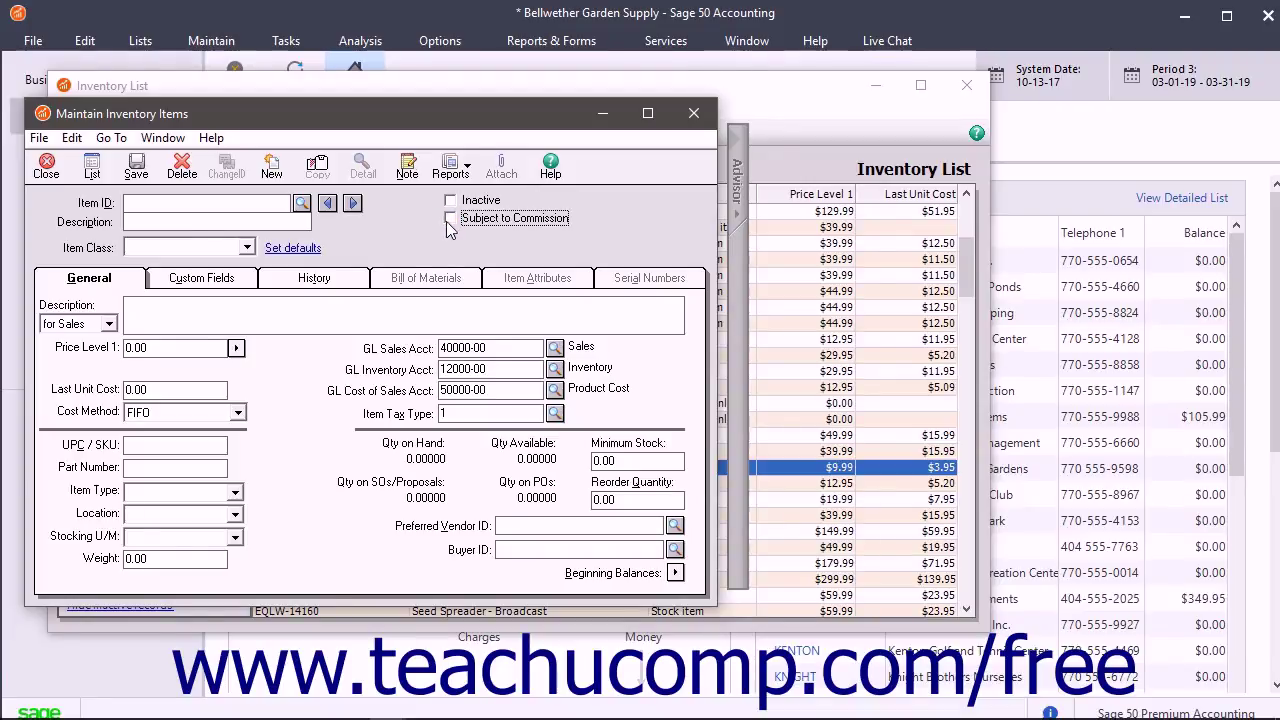
left_click(247, 248)
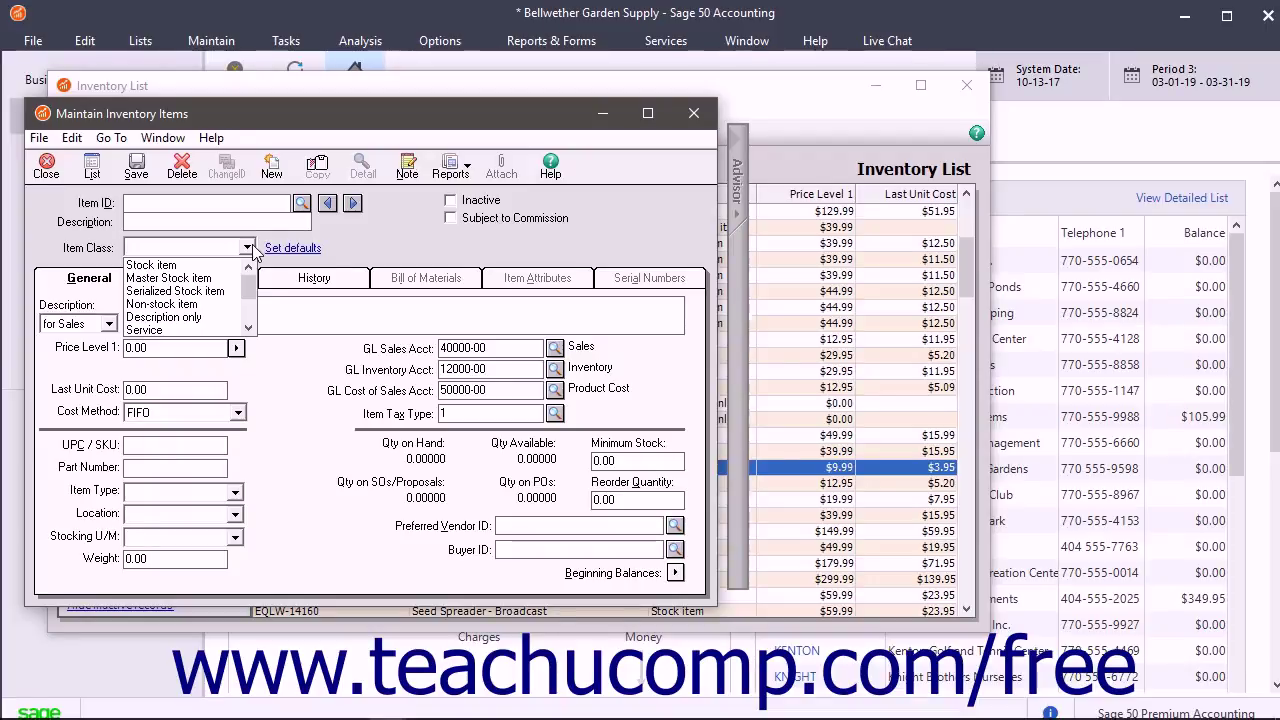
- Set Item Class to Stock item, then Master Stock item, and review the Item Attributes tab
left_click(190, 264)
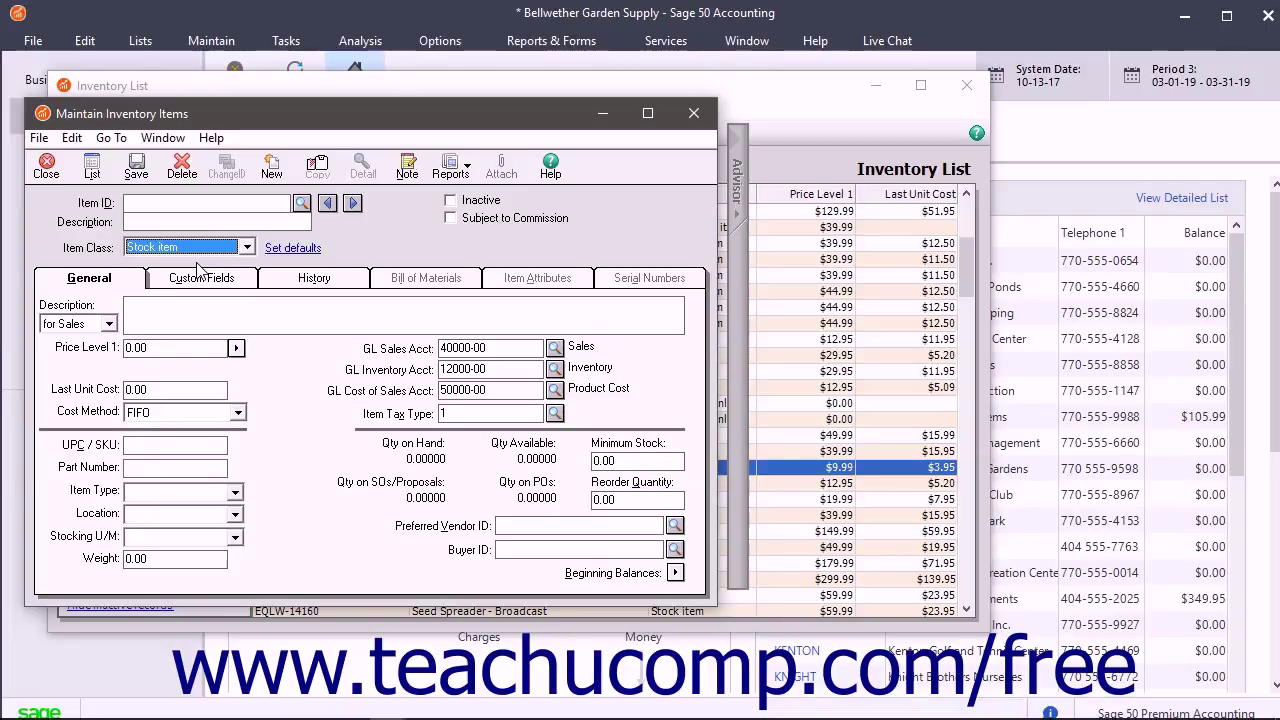
left_click(247, 247)
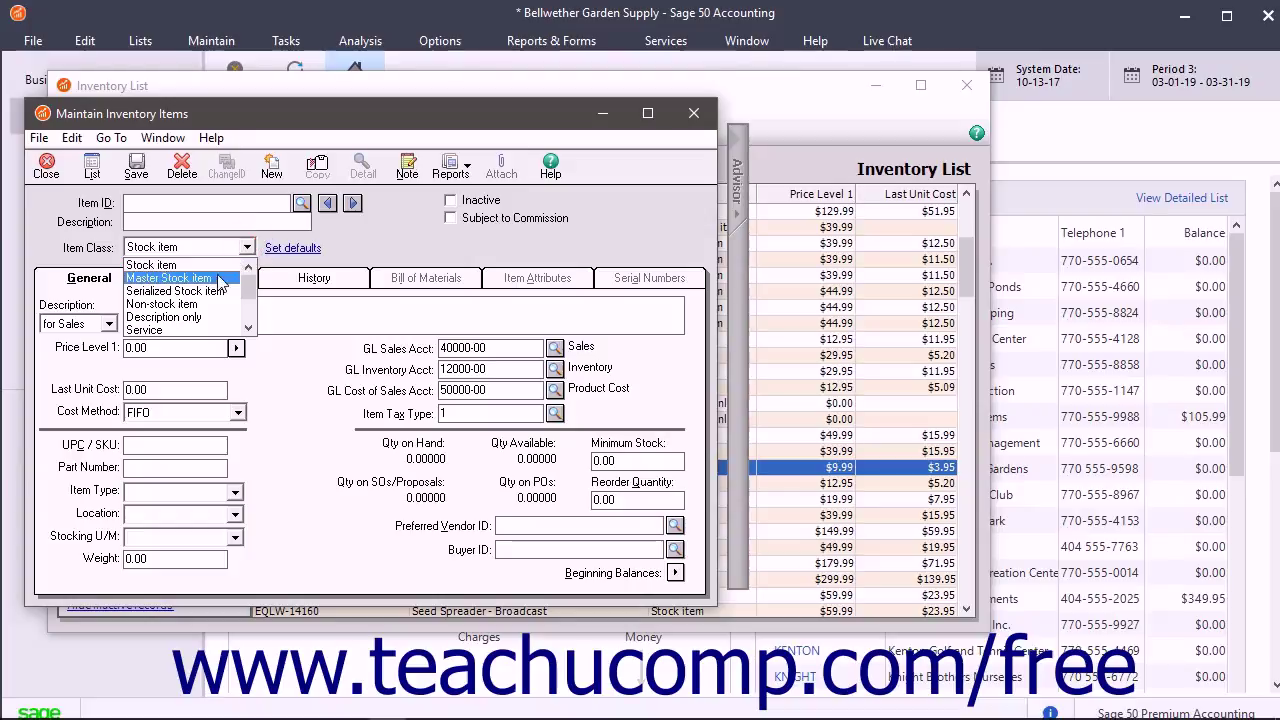
left_click(222, 278)
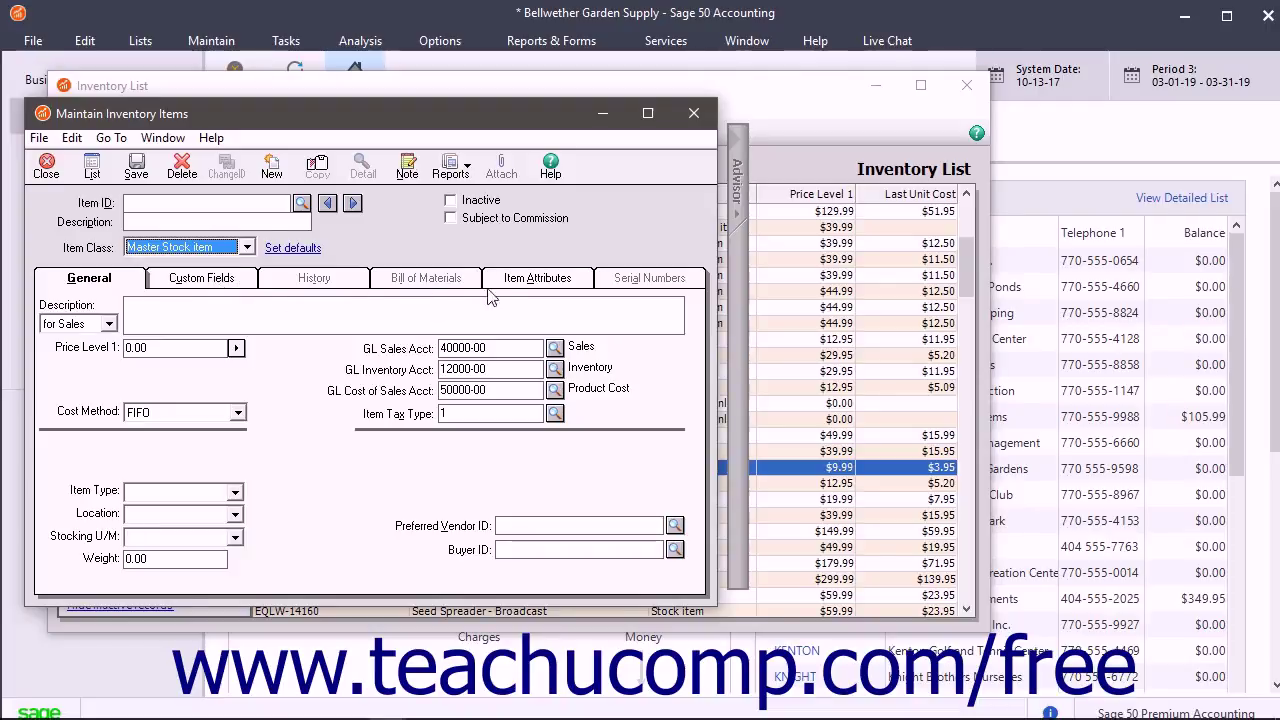
left_click(525, 285)
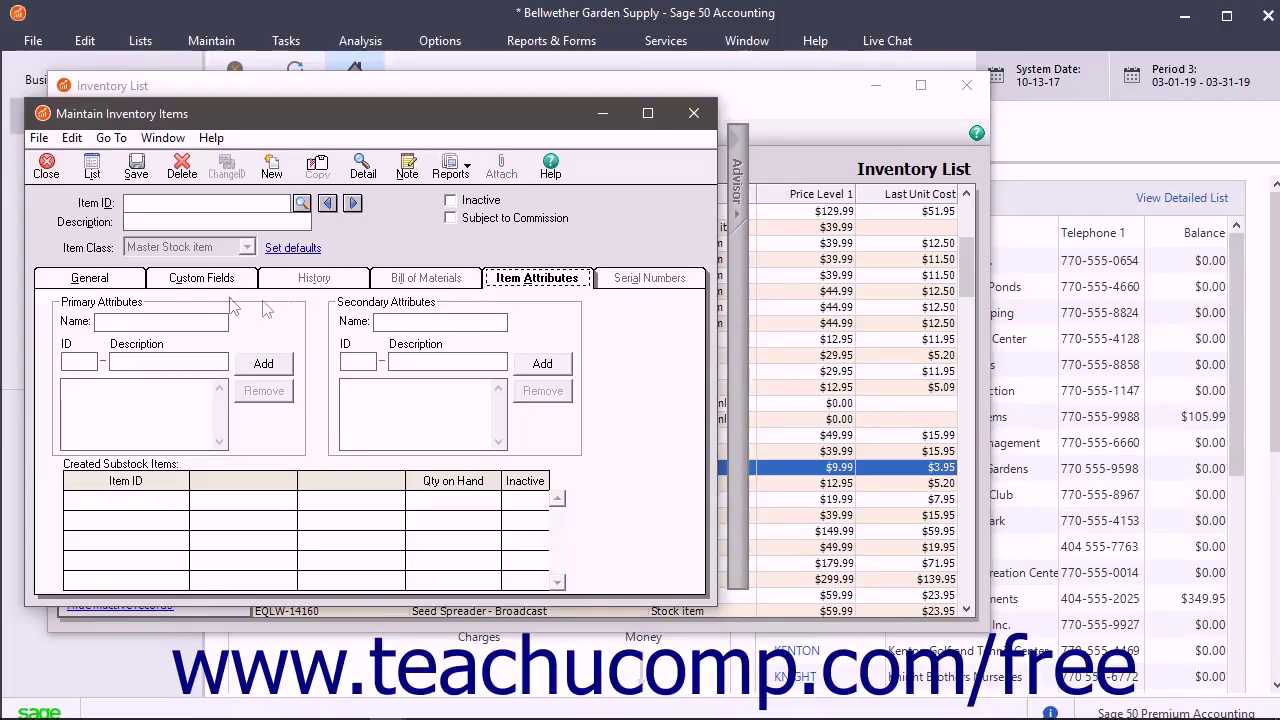
left_click(122, 283)
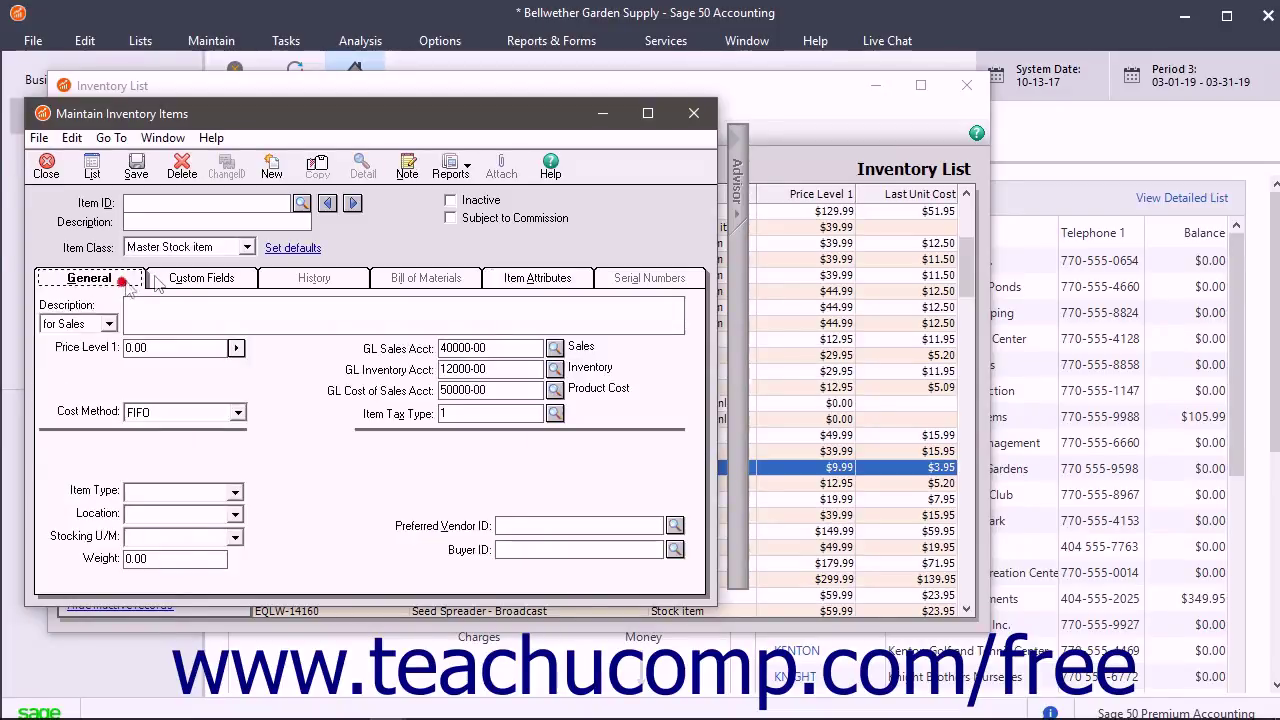
- Switch the item class to Serialized Stock item and review the Serial Numbers tab
left_click(246, 247)
left_click(221, 278)
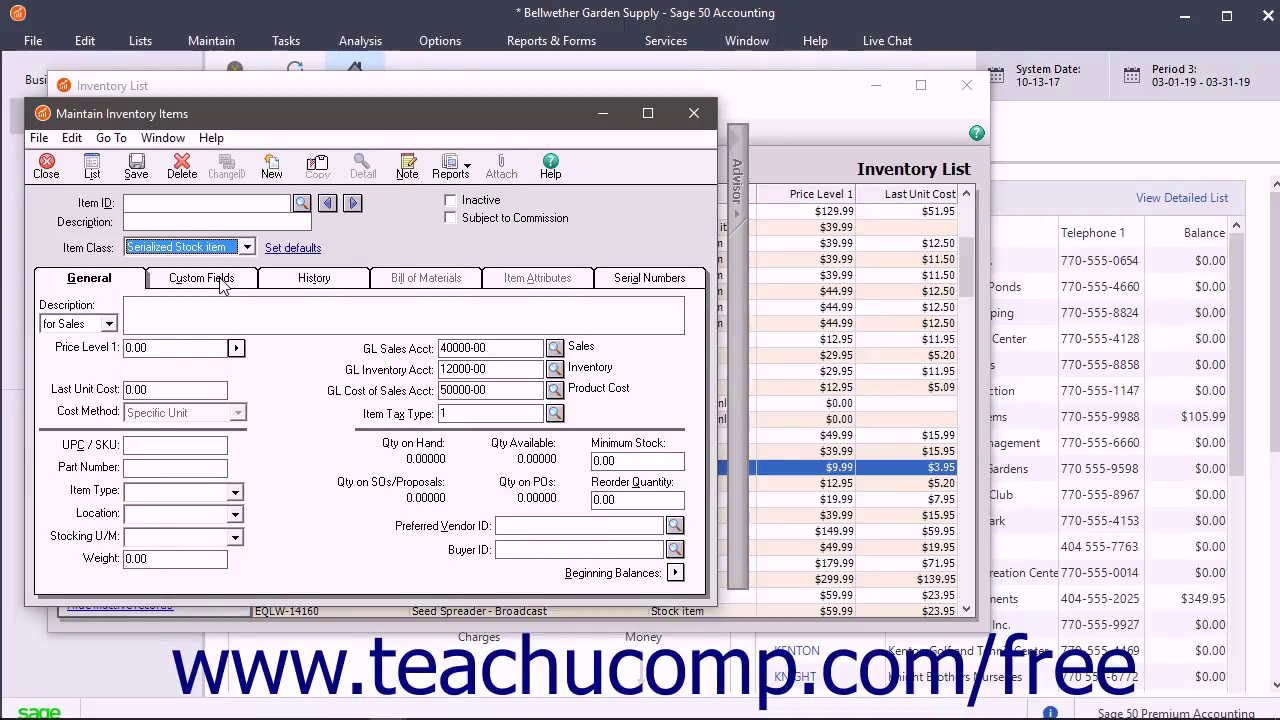
left_click(617, 282)
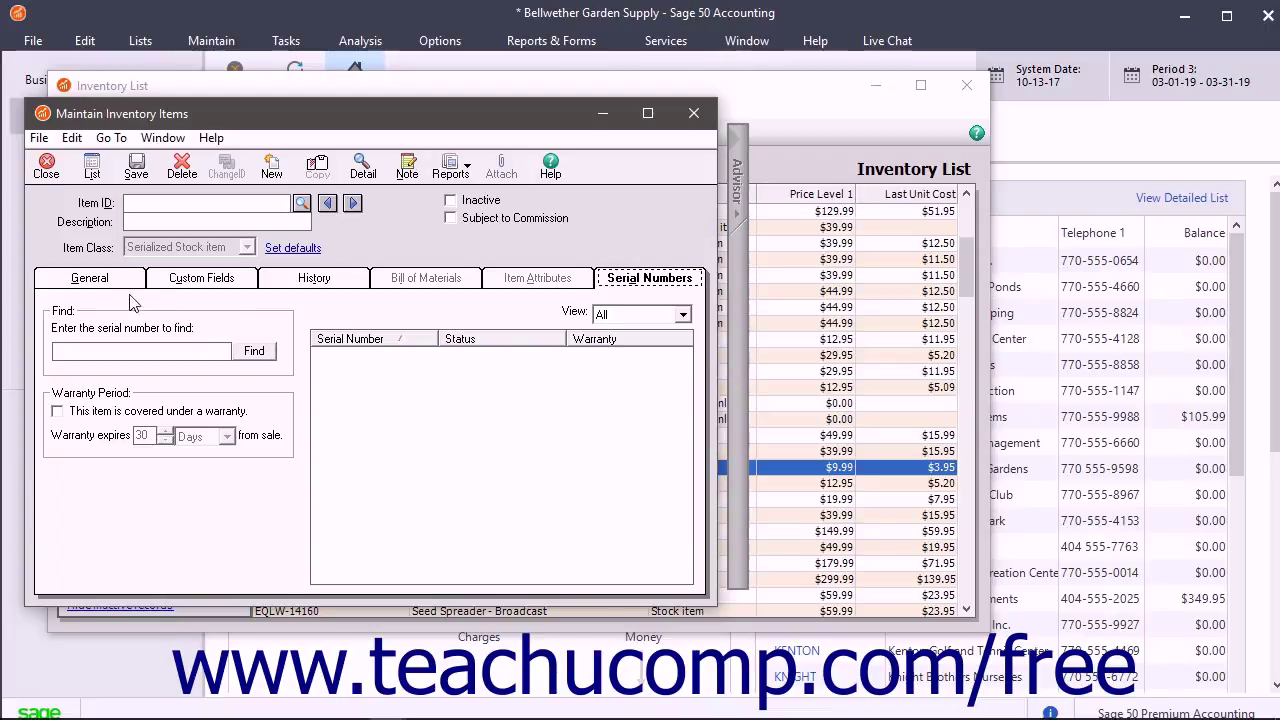
left_click(90, 278)
- Cycle Item Class through Non-stock, Description only, Service and Labor, ending on Assembly
left_click(246, 247)
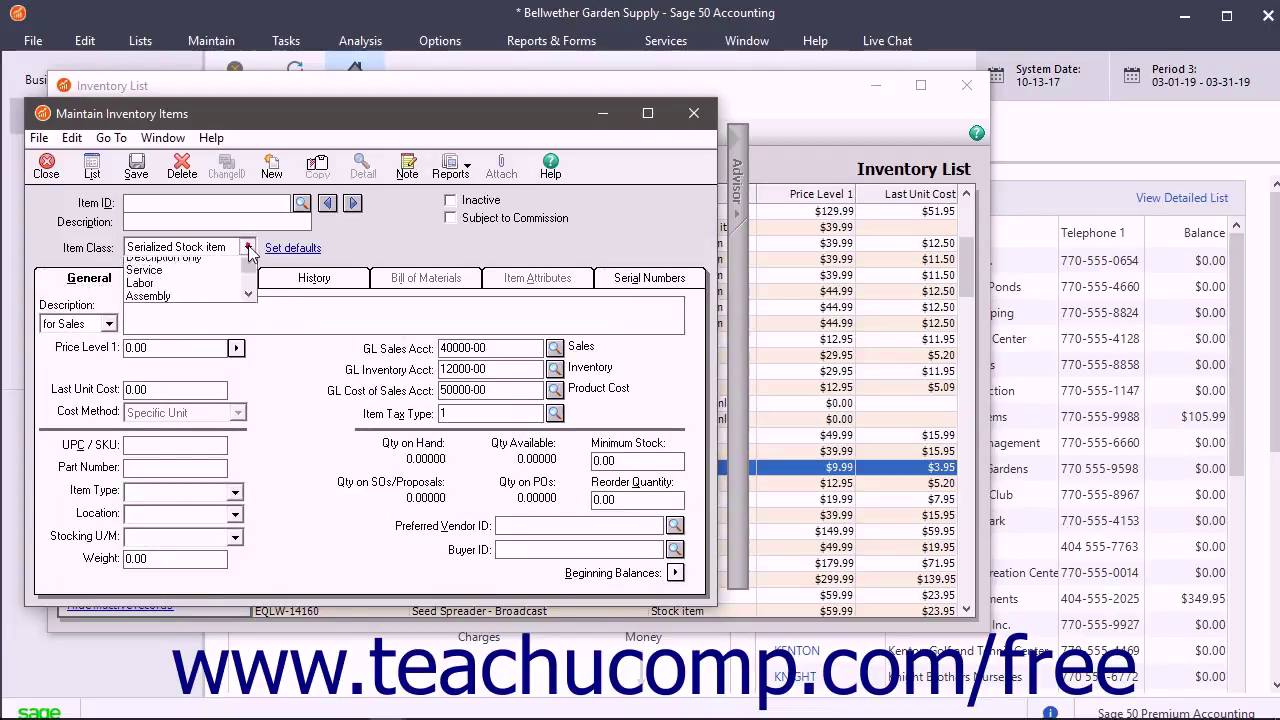
left_click(220, 279)
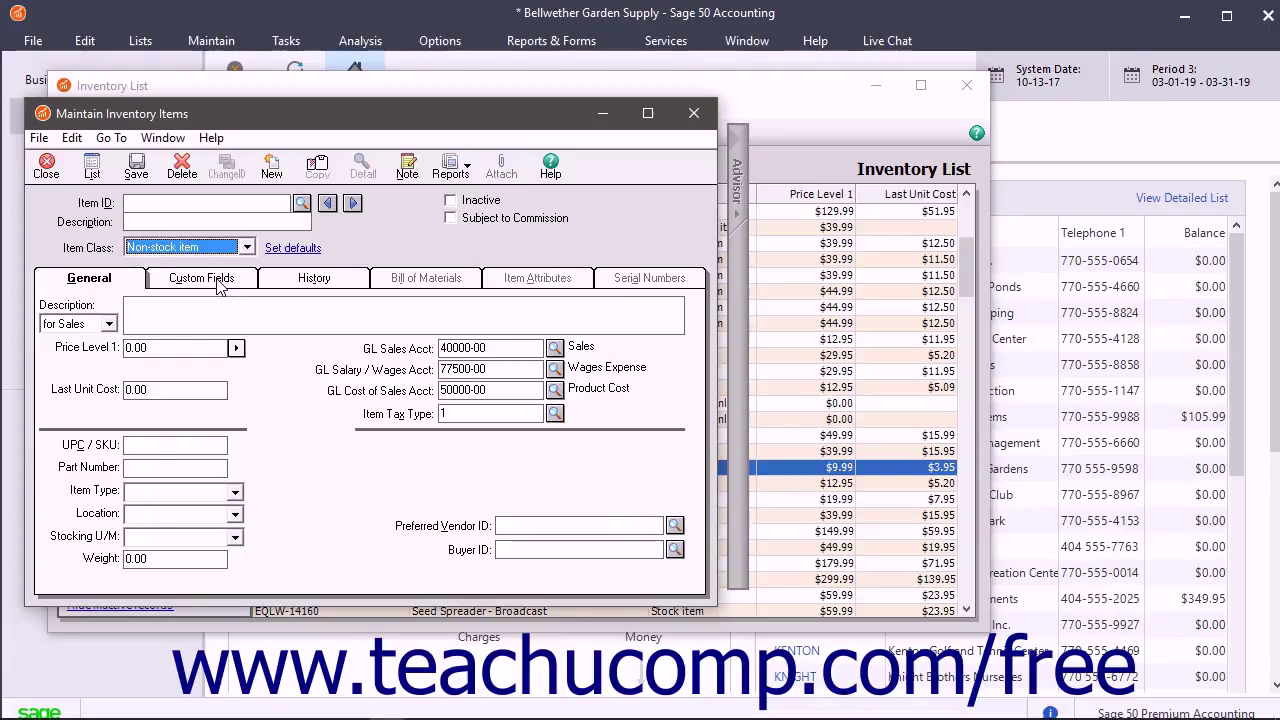
key("alt+Down")
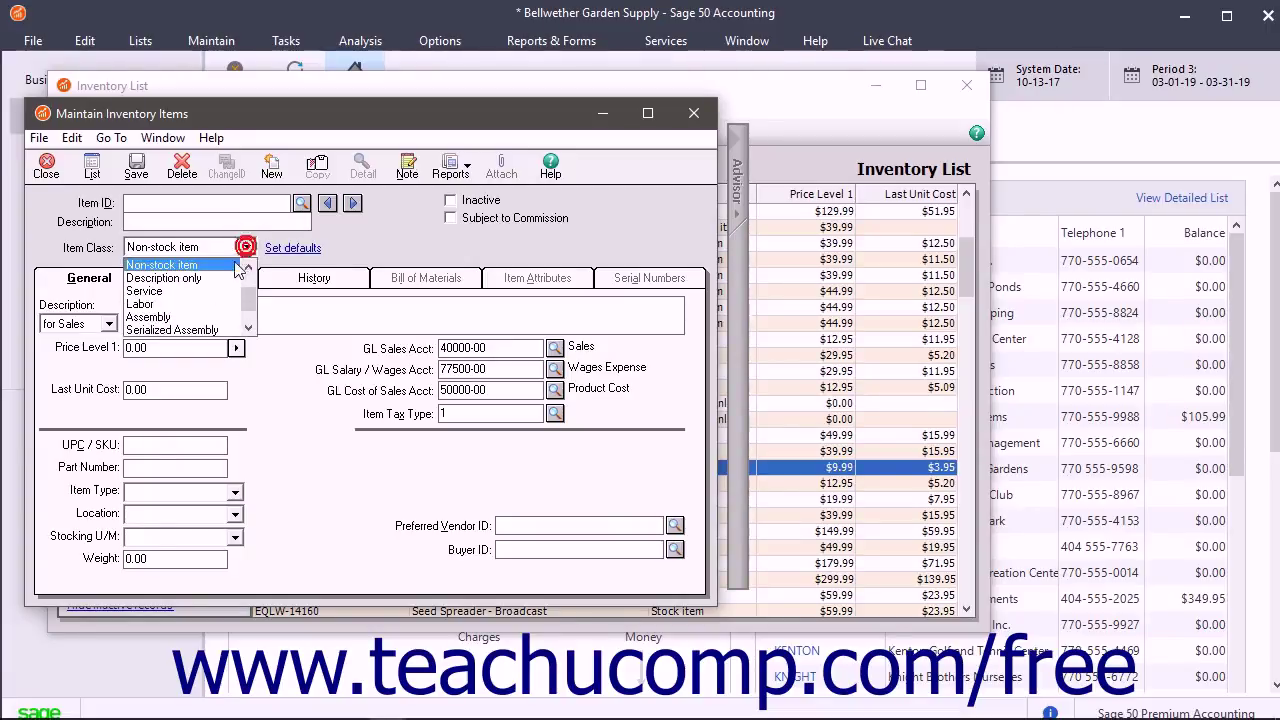
left_click(222, 279)
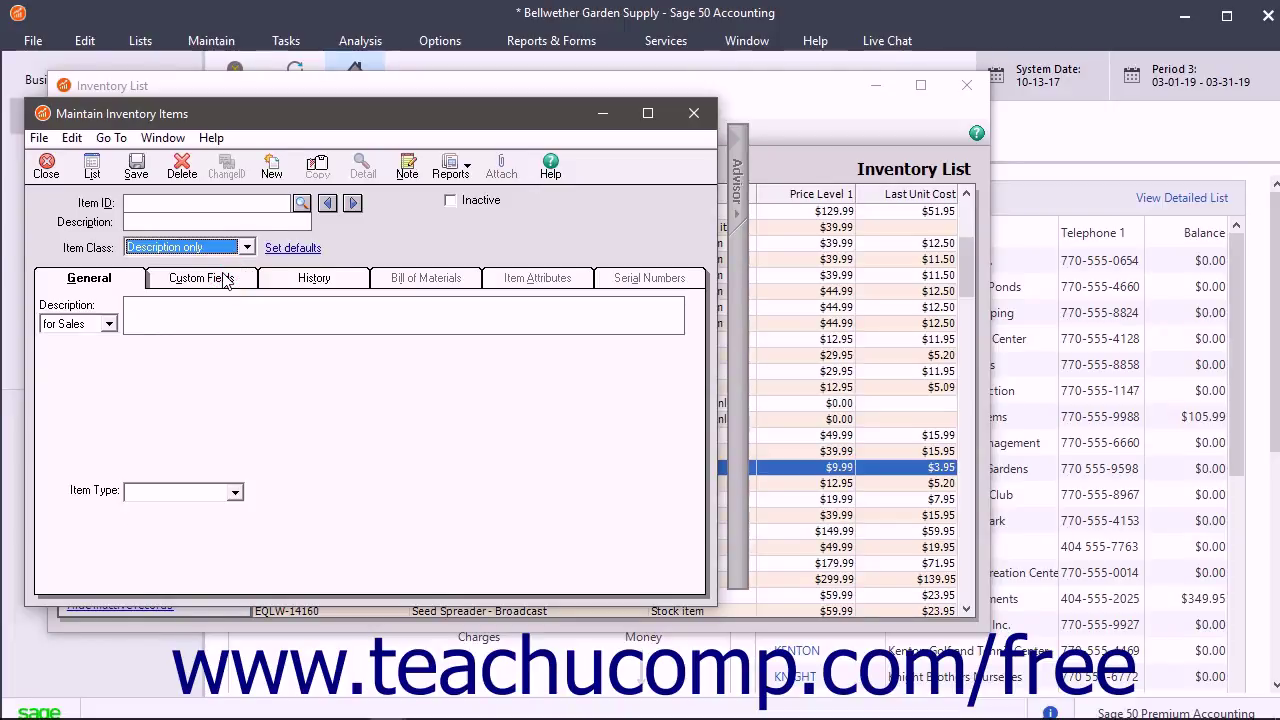
left_click(246, 247)
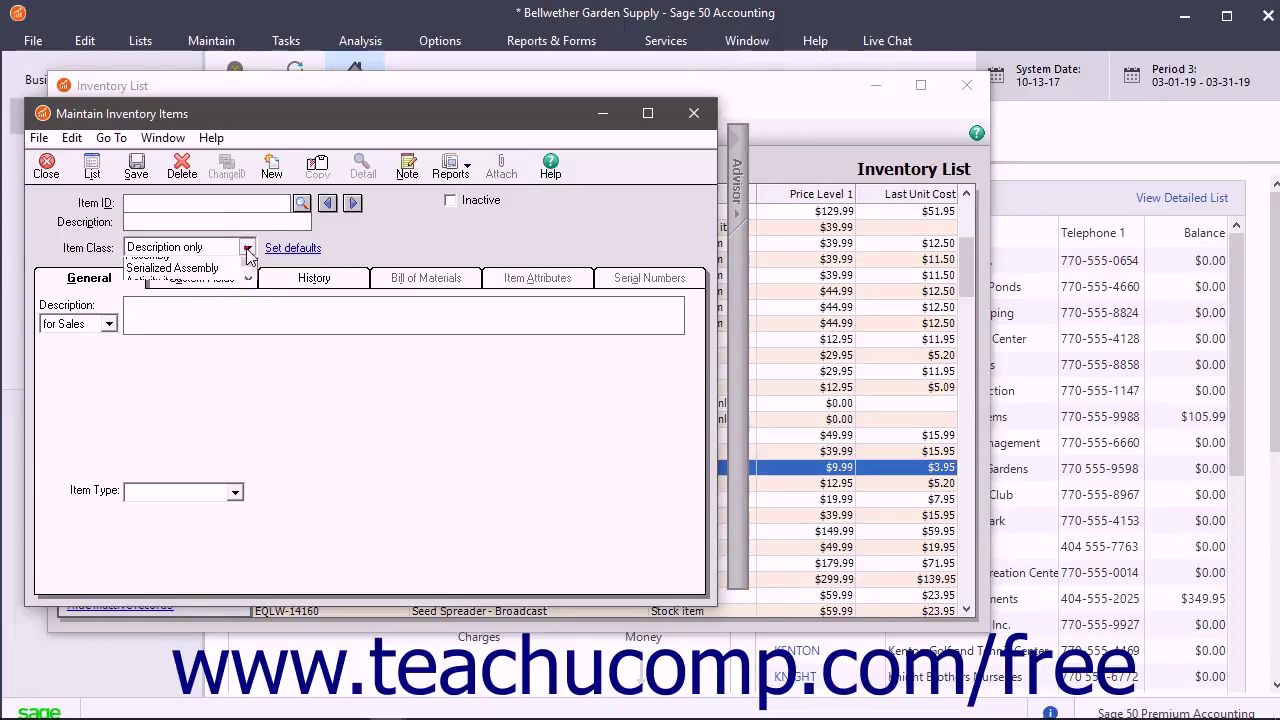
left_click(211, 281)
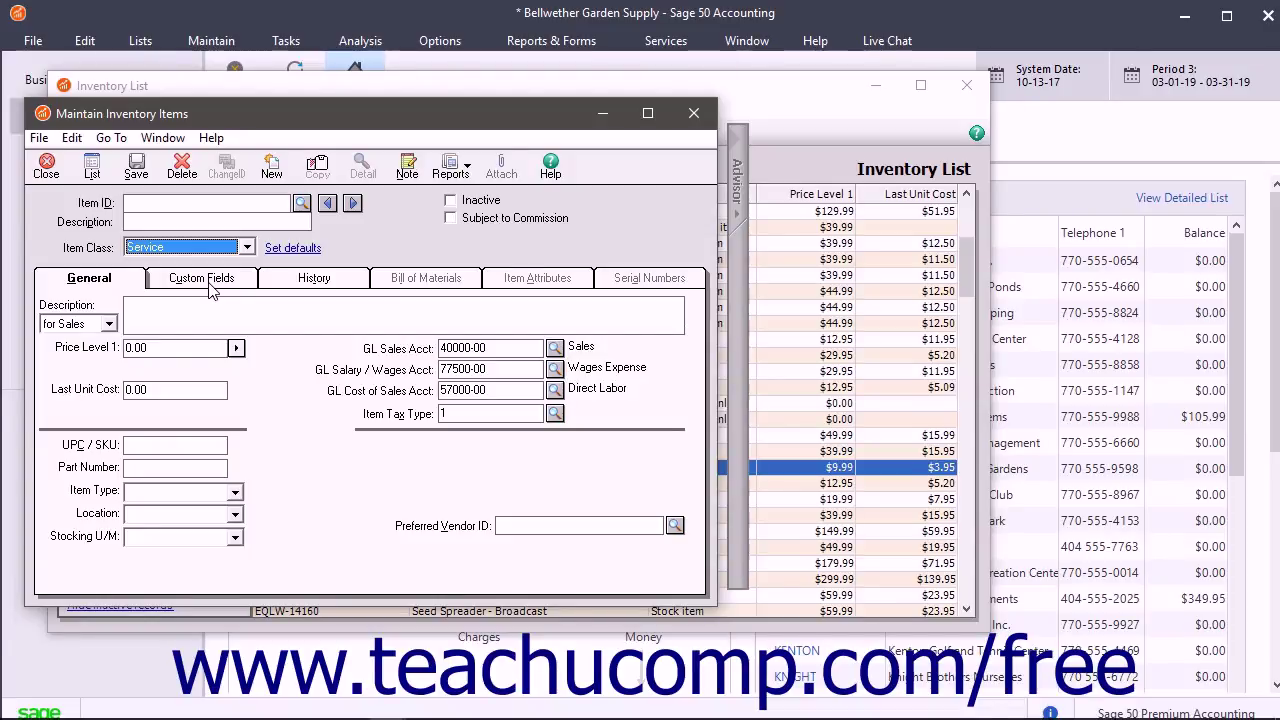
left_click(246, 247)
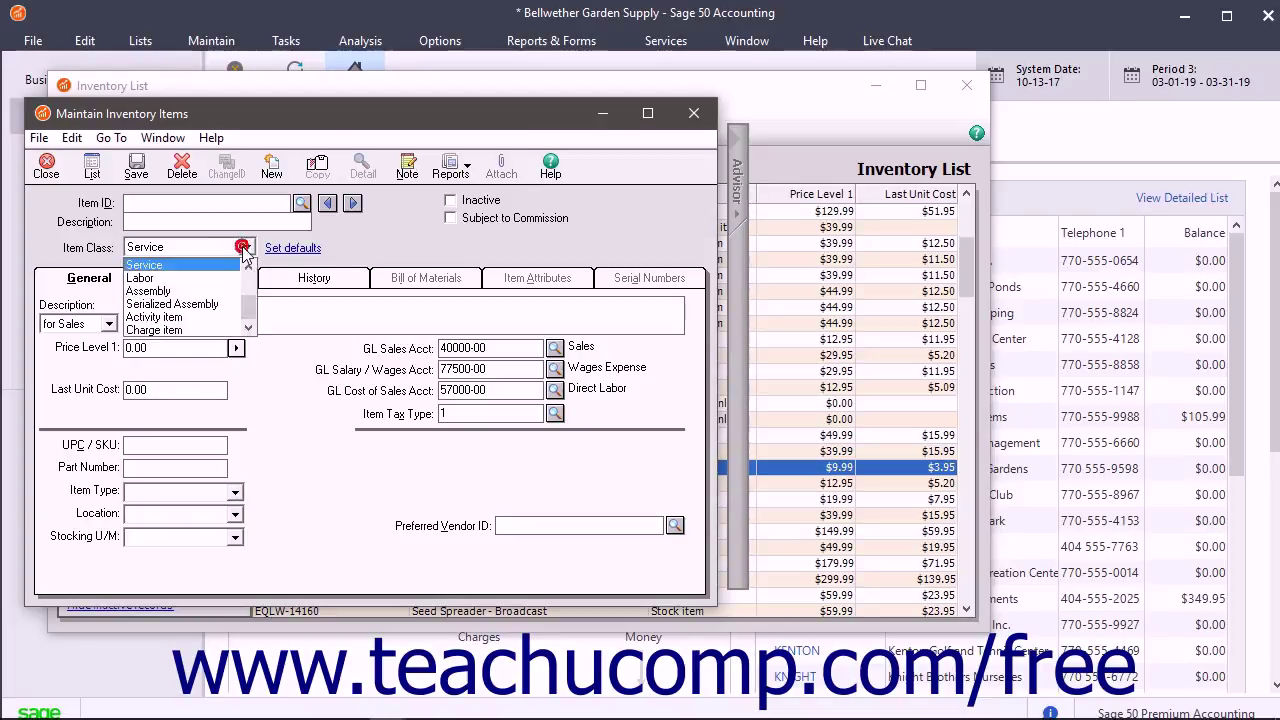
left_click(216, 280)
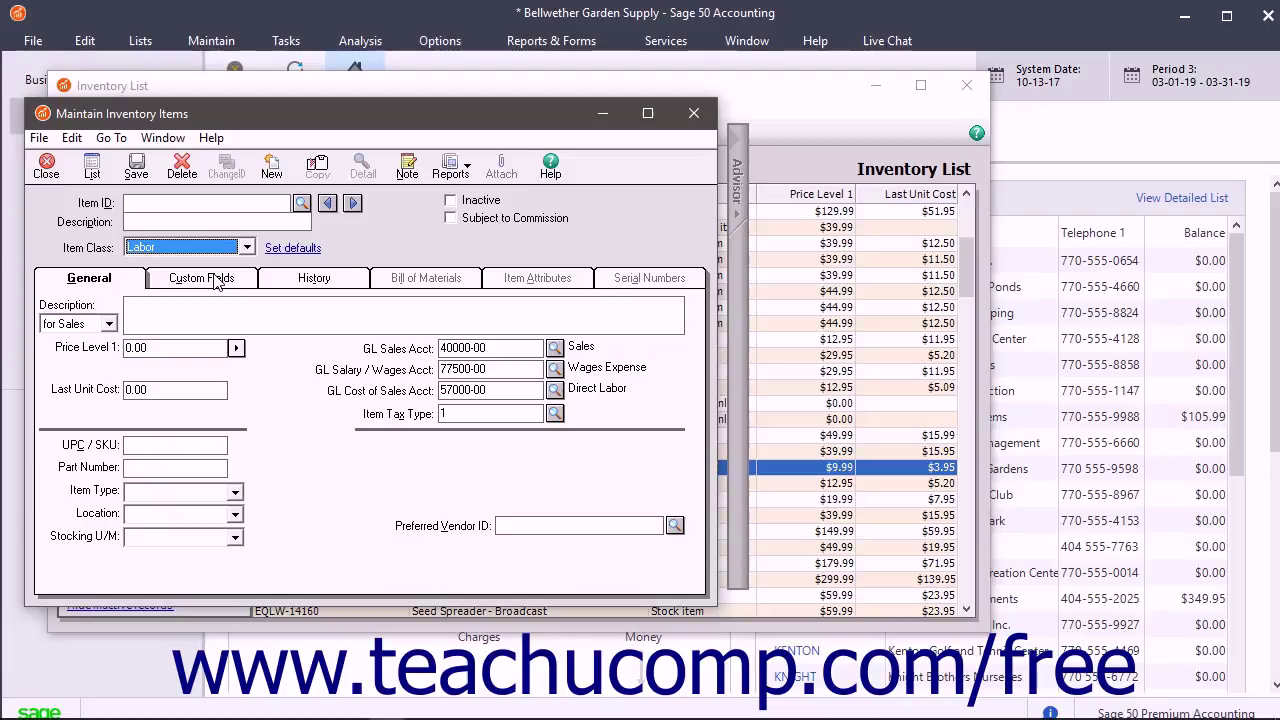
left_click(246, 248)
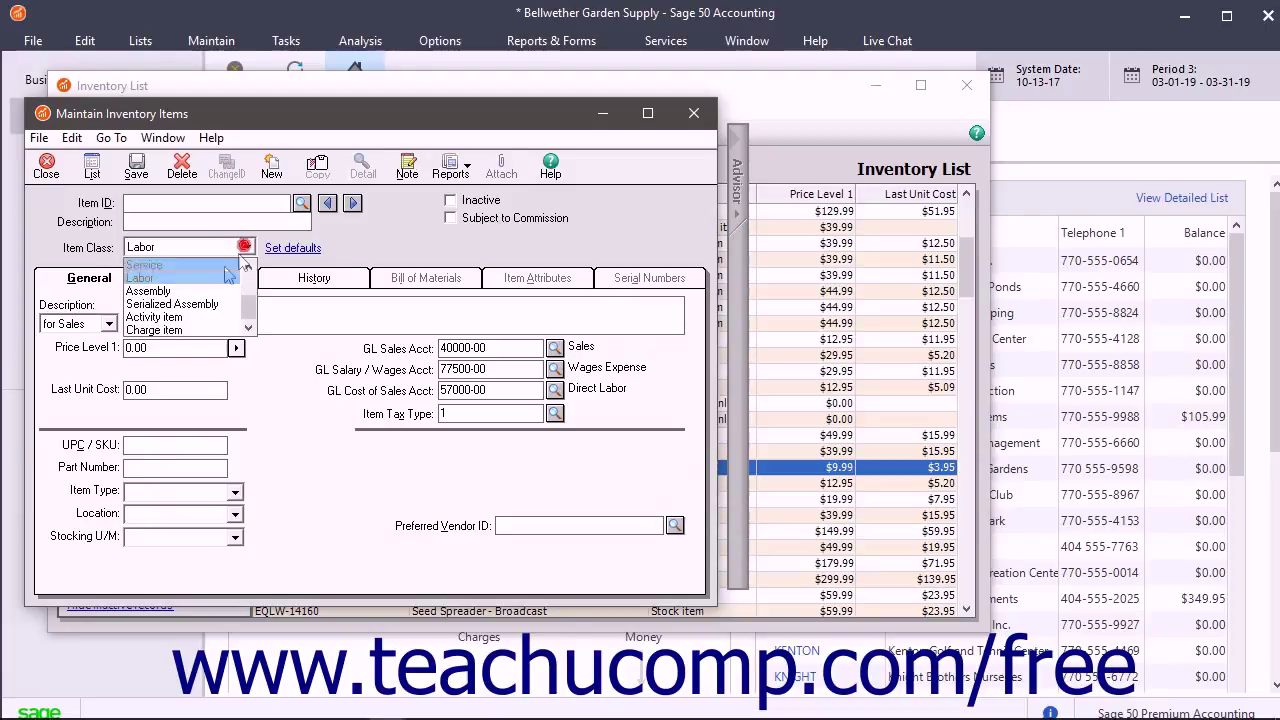
left_click(206, 291)
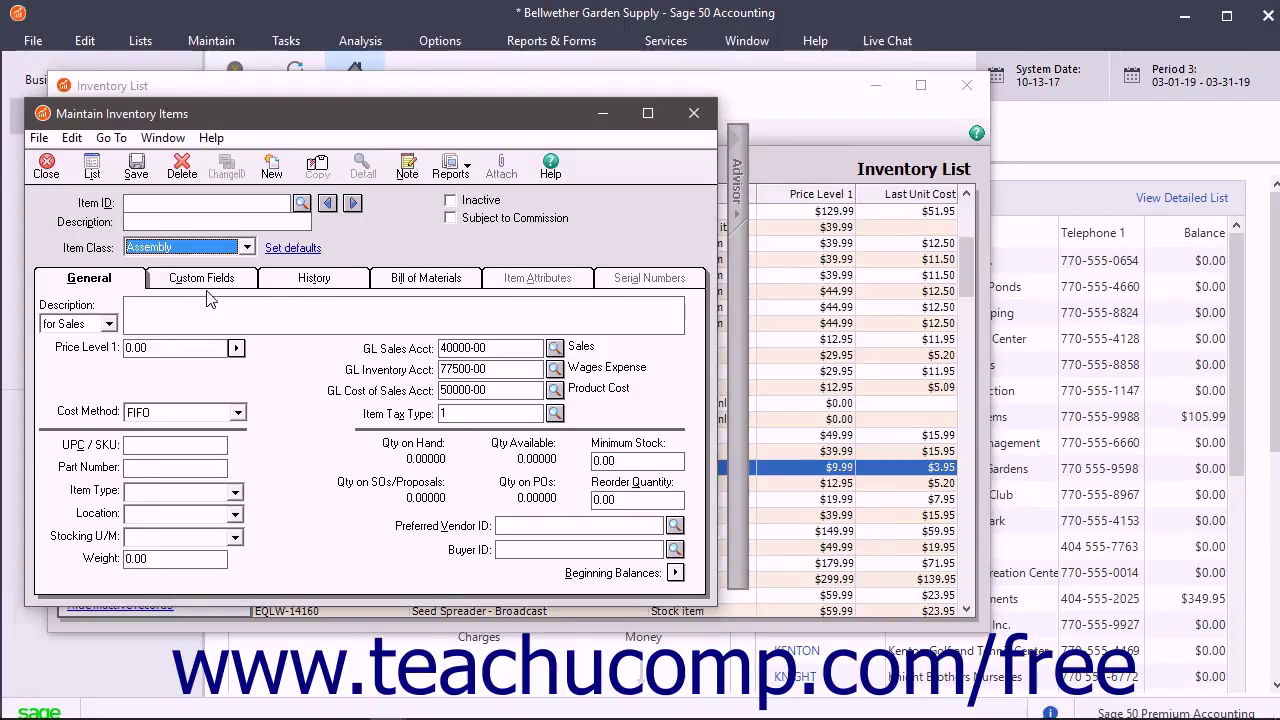
- Class the item as Serialized Assembly and review its Bill of Materials and Serial Numbers tabs
left_click(246, 247)
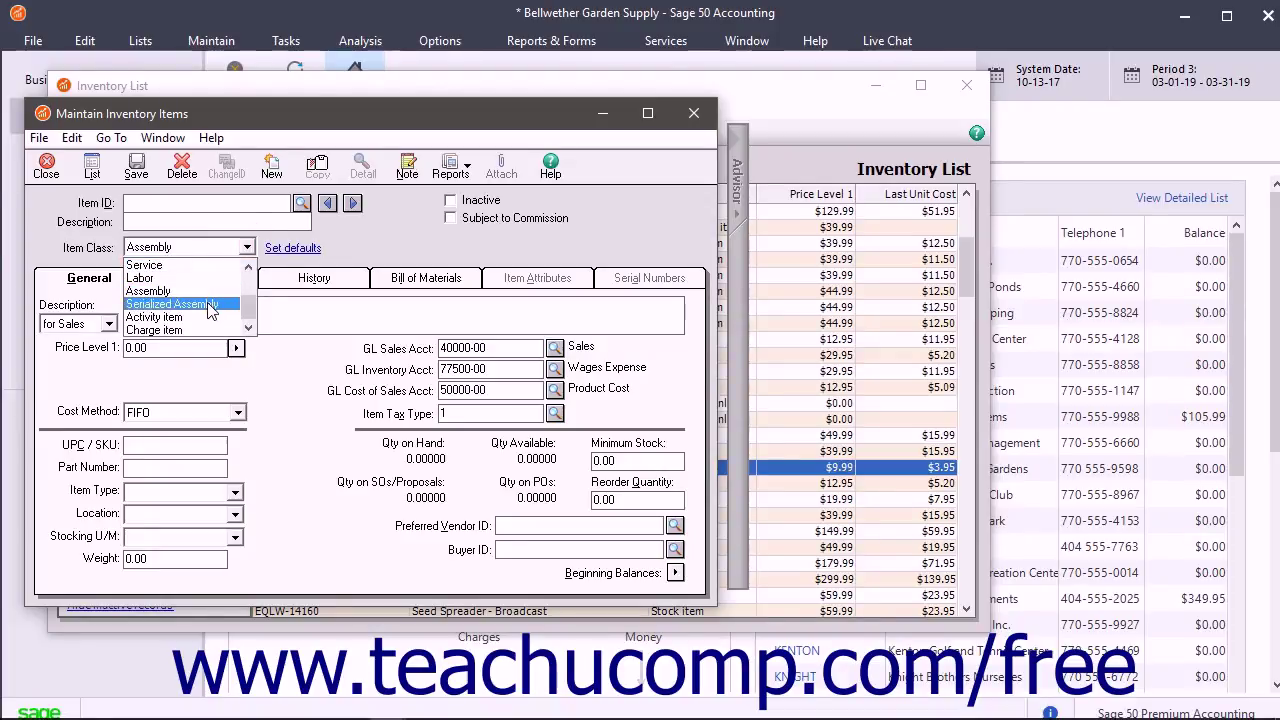
left_click(210, 305)
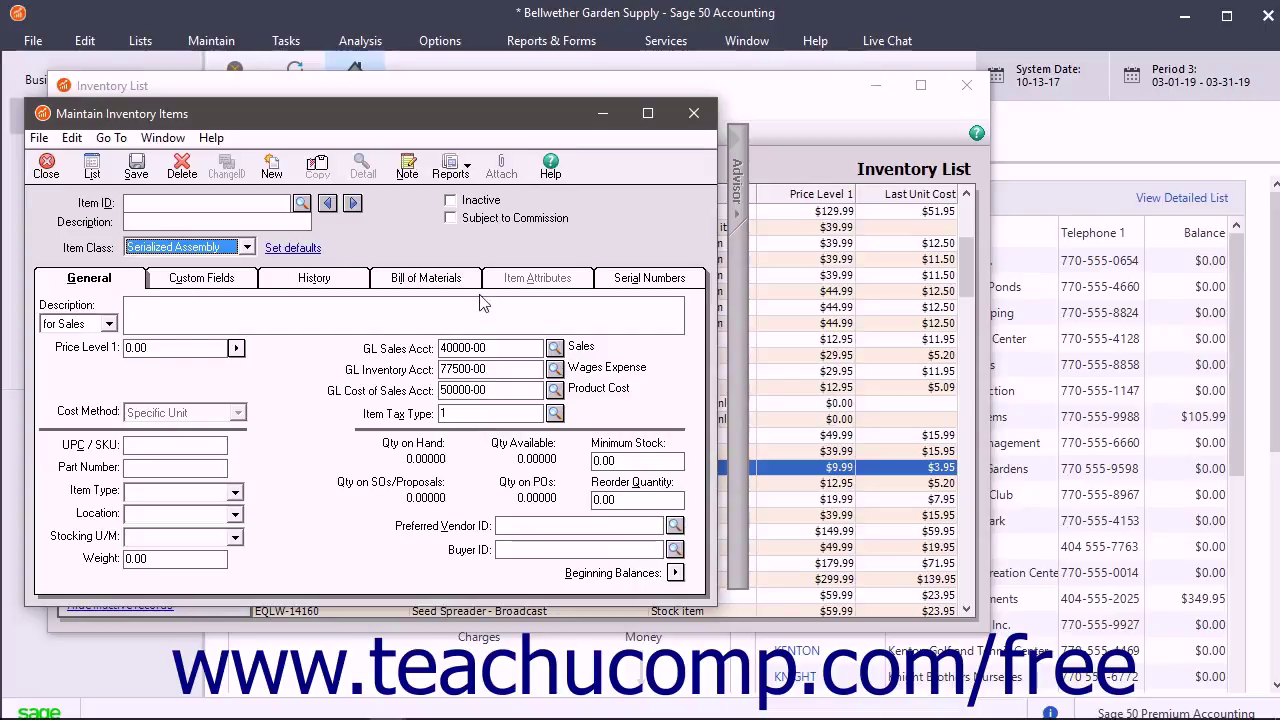
left_click(446, 273)
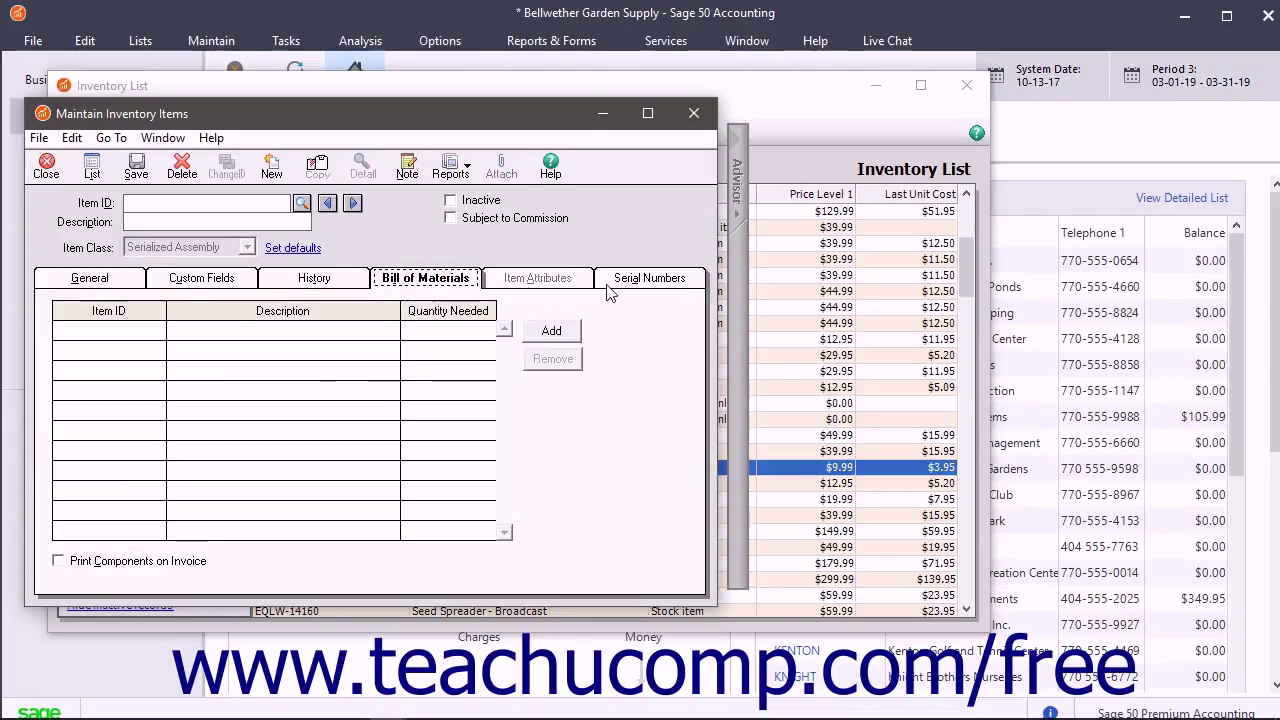
left_click(650, 280)
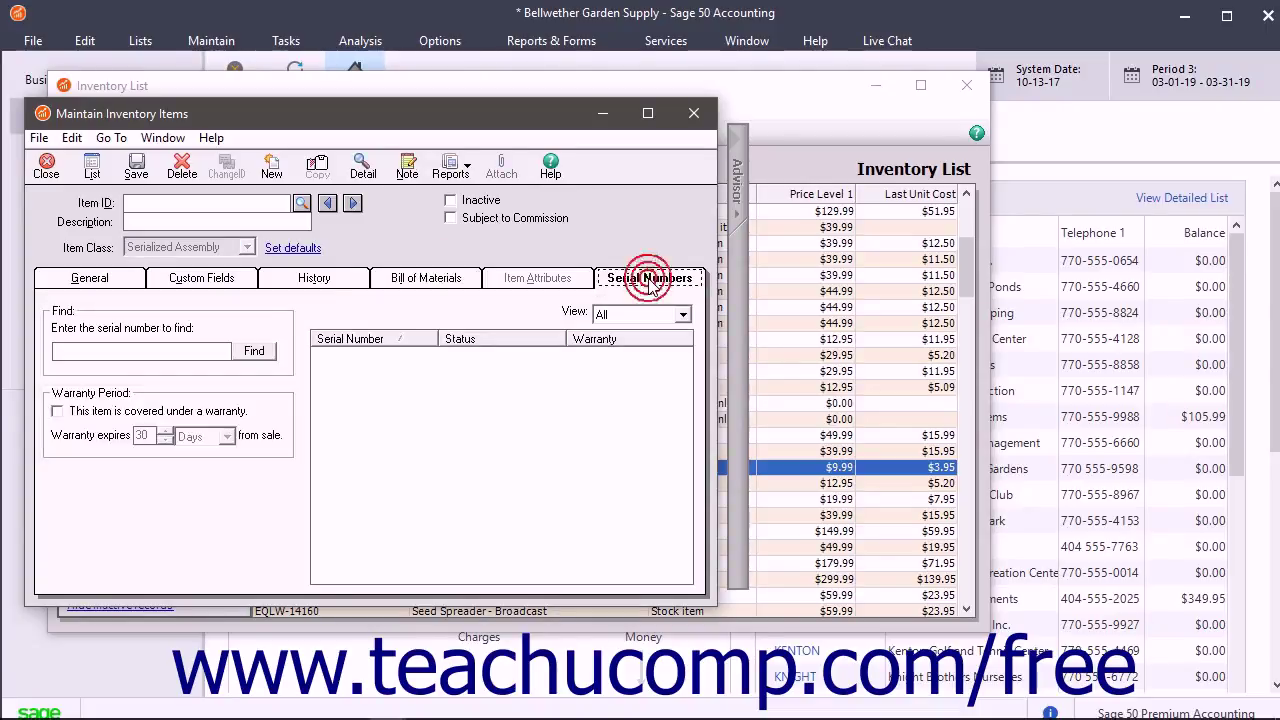
left_click(396, 284)
left_click(118, 280)
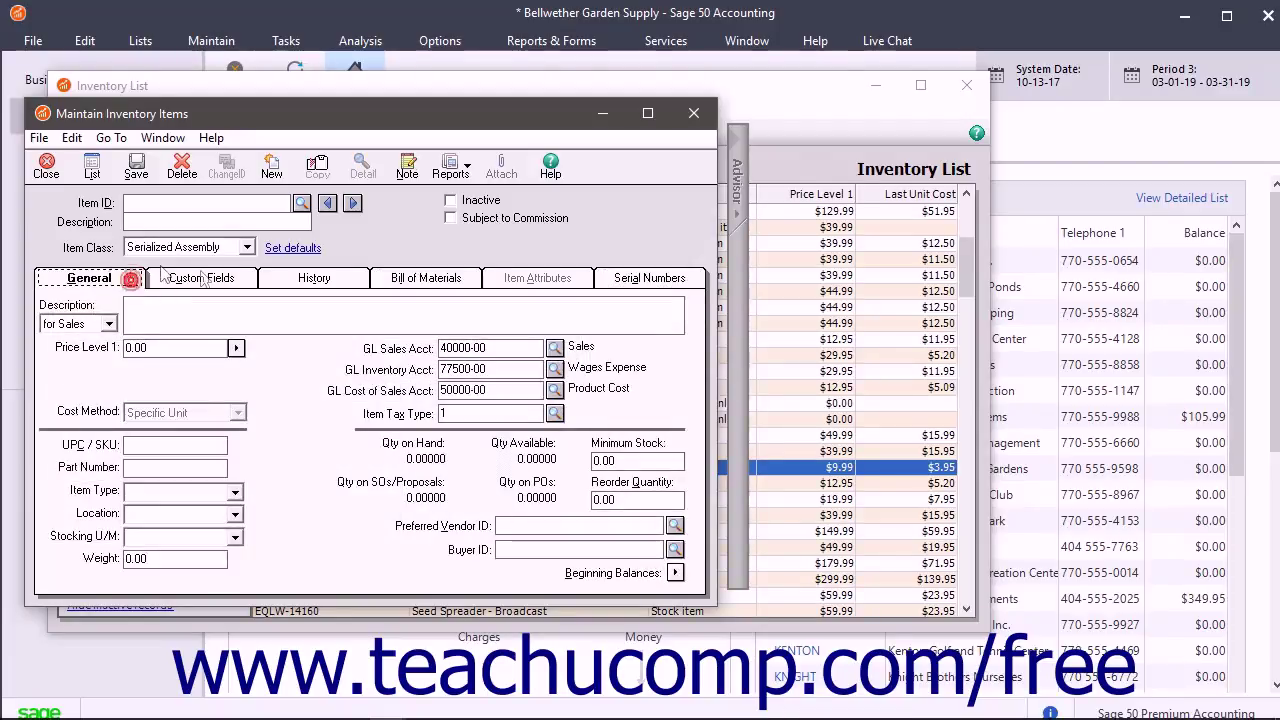
left_click(247, 247)
- Try Activity item, then Charge item as the class, and return to the Inventory List
left_click(200, 316)
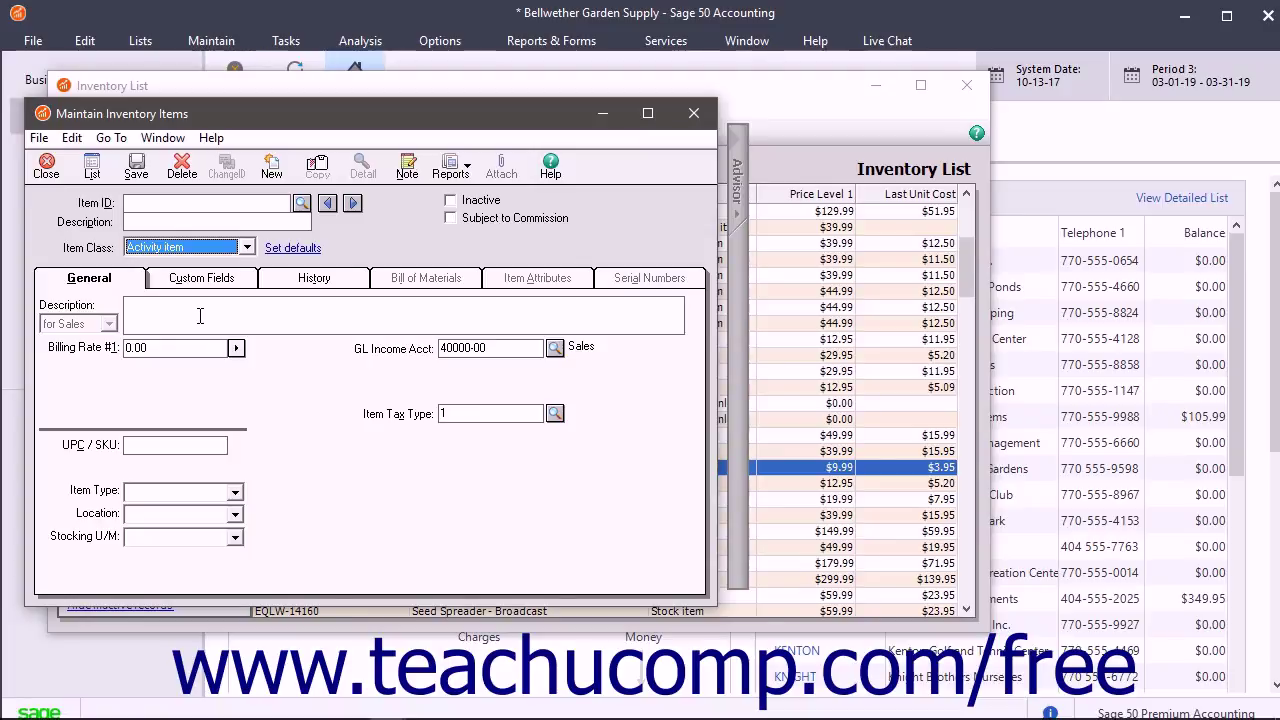
left_click(247, 247)
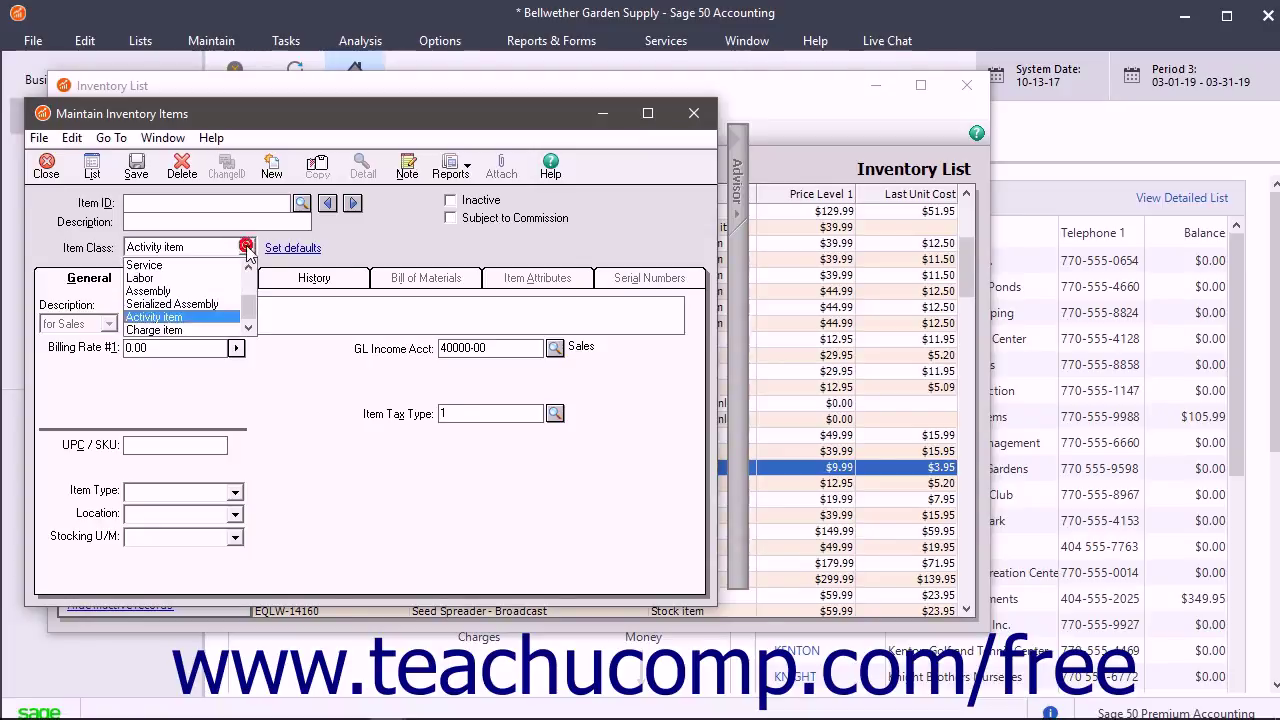
left_click(190, 329)
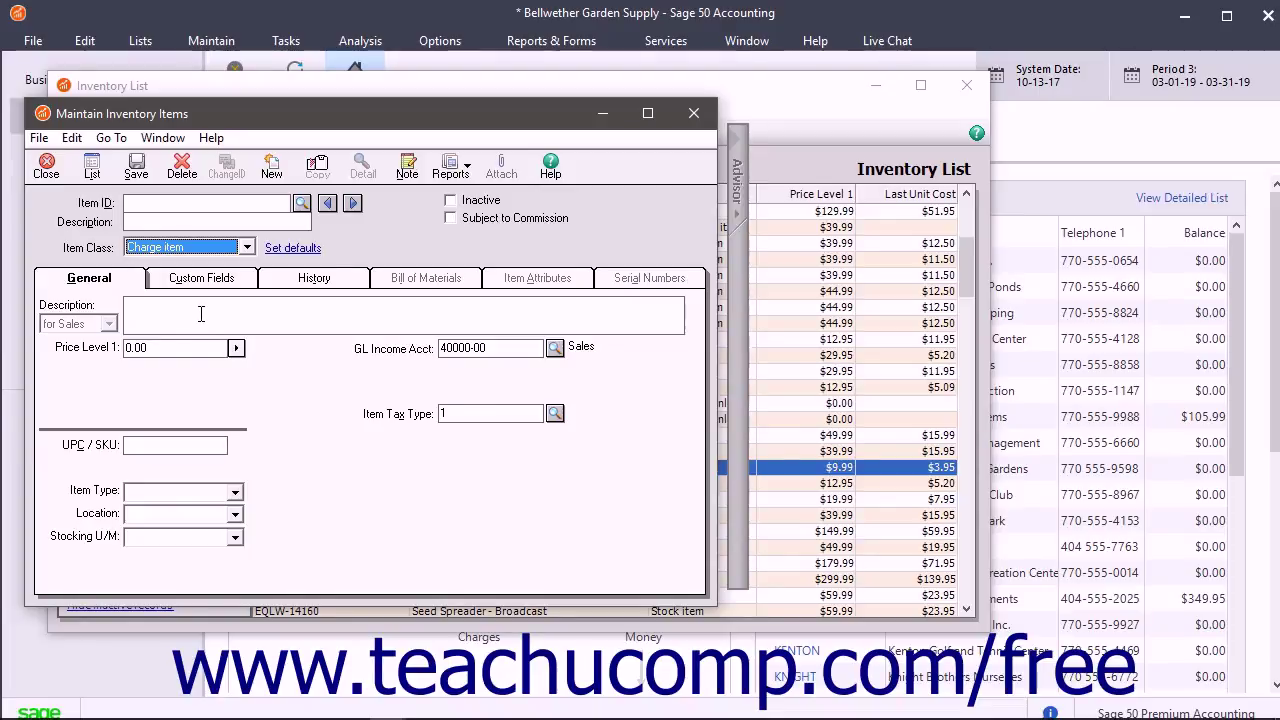
key("s")
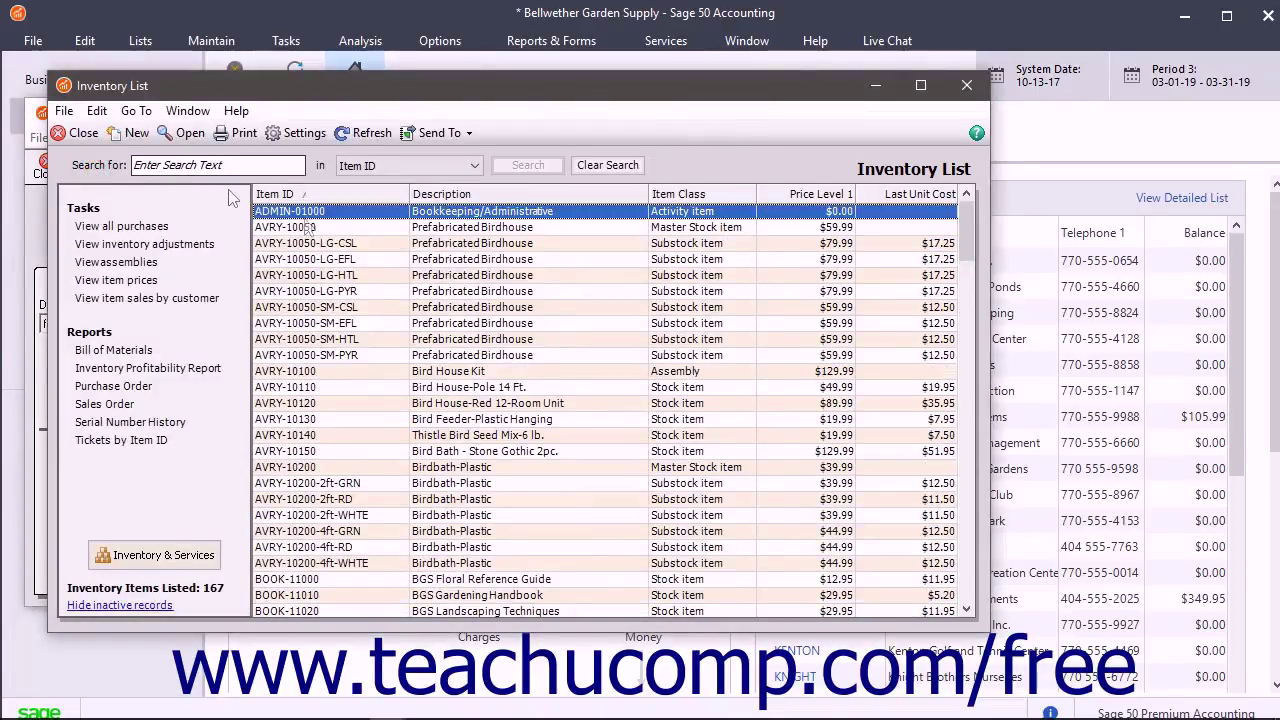
- Open item EQFF-13120 Hand Sprayer/Mister from the Inventory List and view its General tab
scroll(510, 450, "down", 3)
double_click(510, 563)
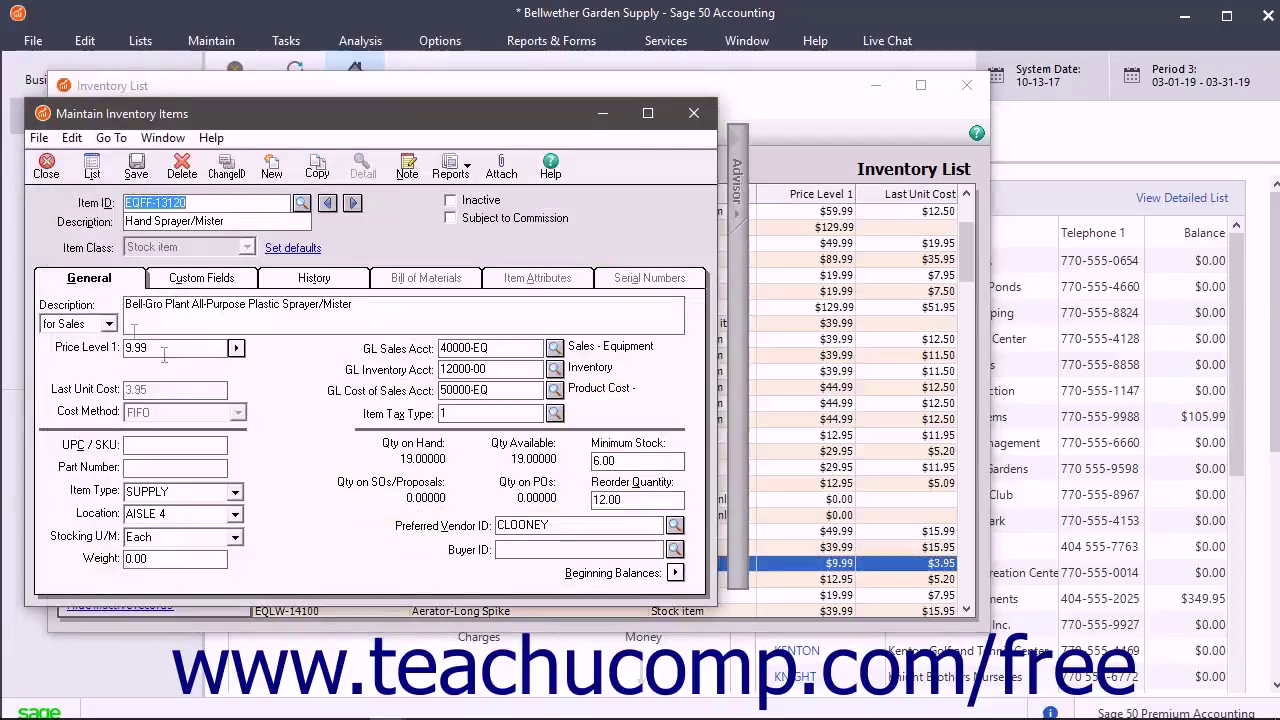
left_click(120, 280)
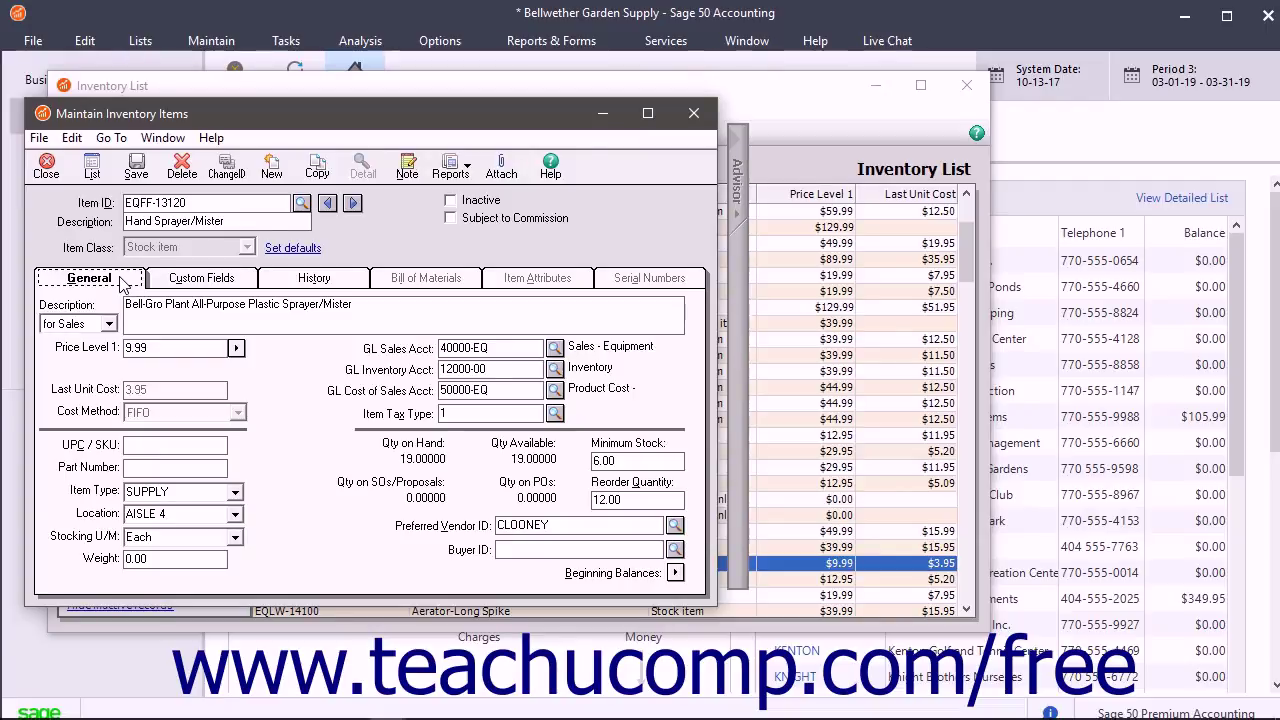
left_click(109, 325)
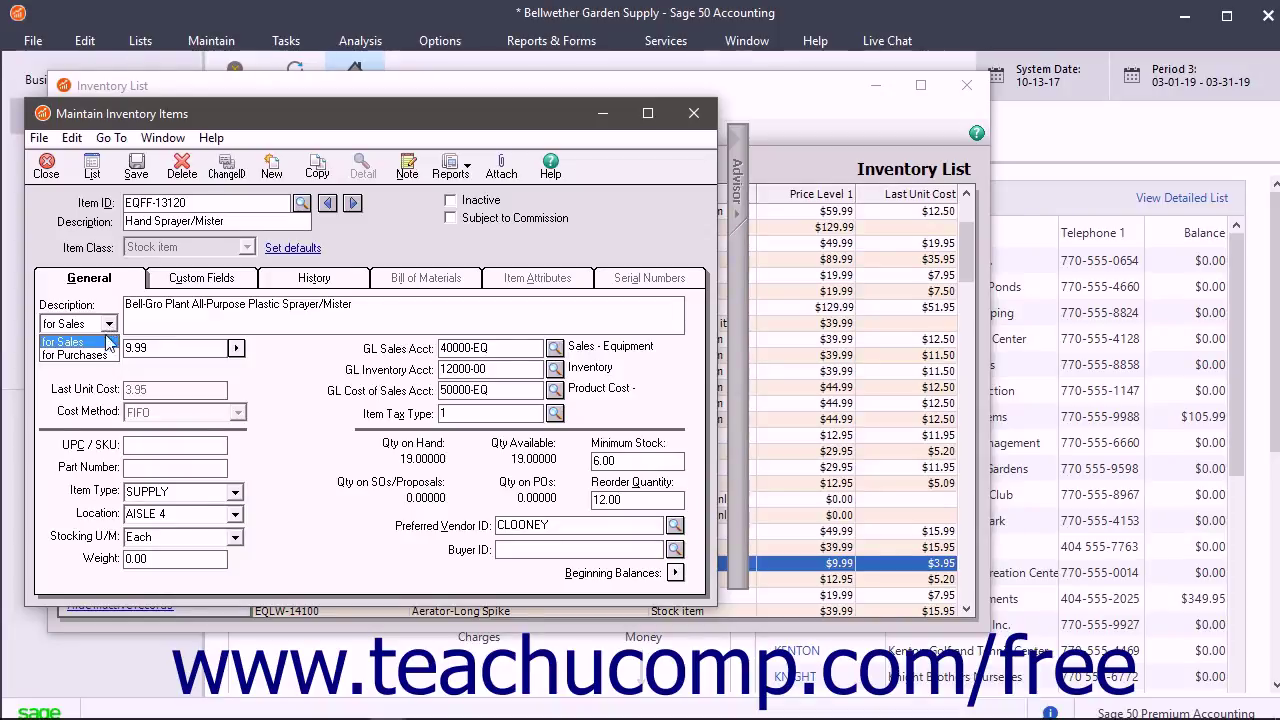
- Toggle between sales and purchase descriptions, leaving 'Catalog # F00600: Hand Sprayer/Mister' shown
left_click(104, 355)
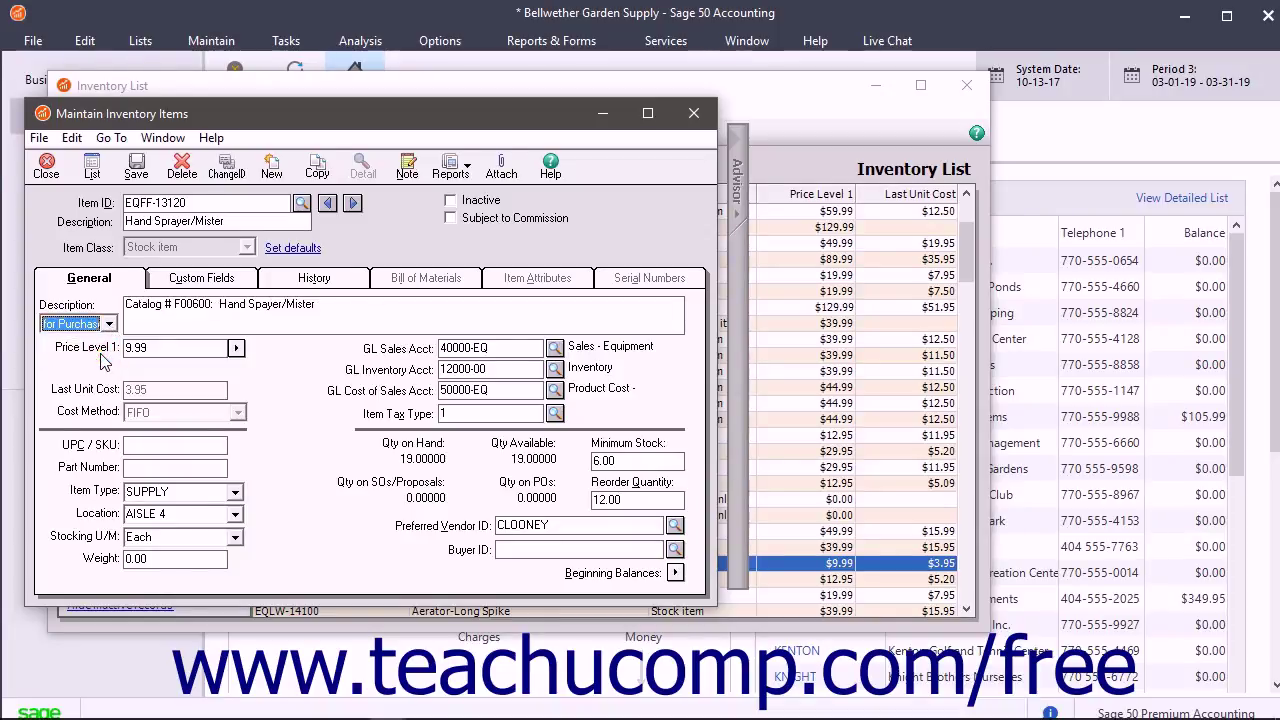
left_click(109, 324)
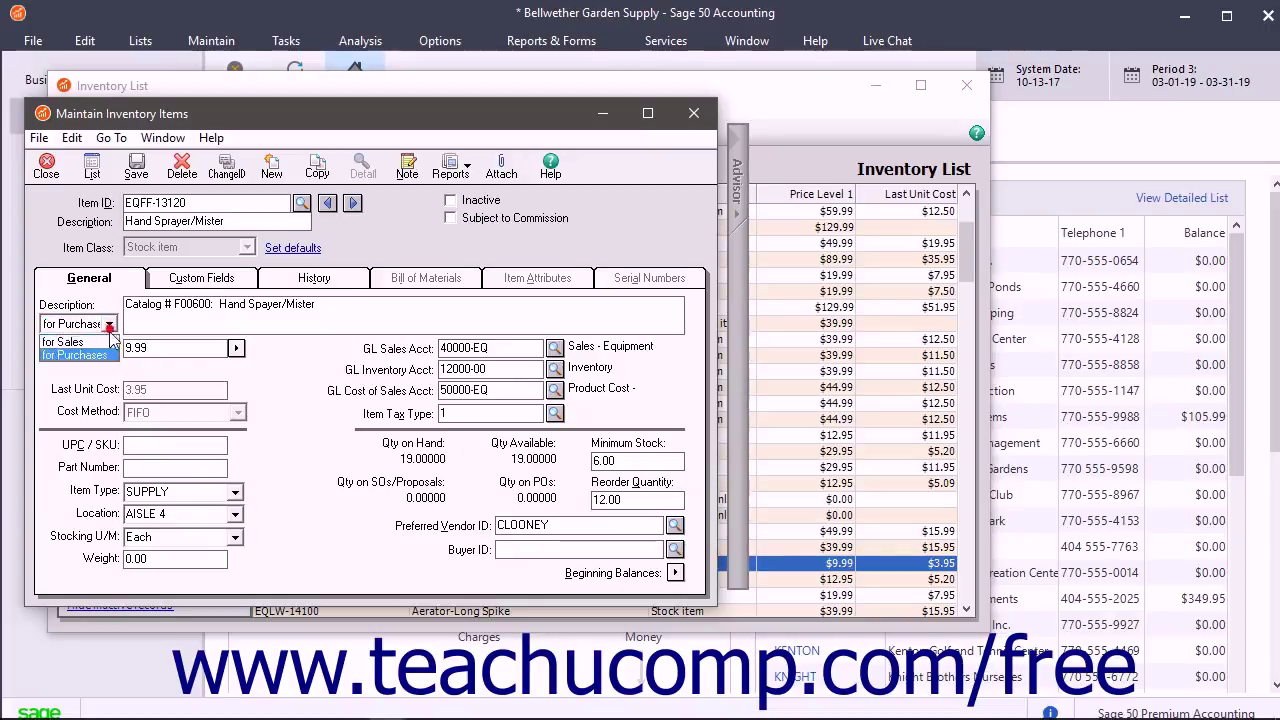
left_click(108, 343)
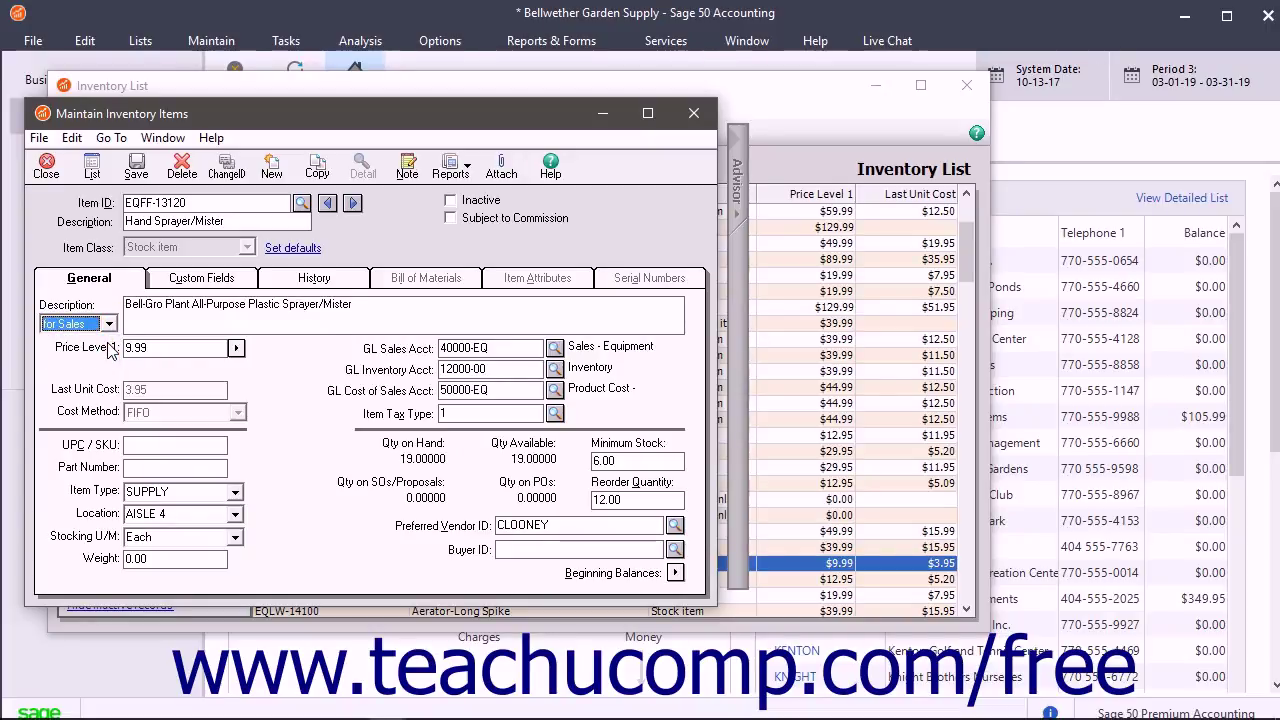
left_click(109, 324)
left_click(92, 345)
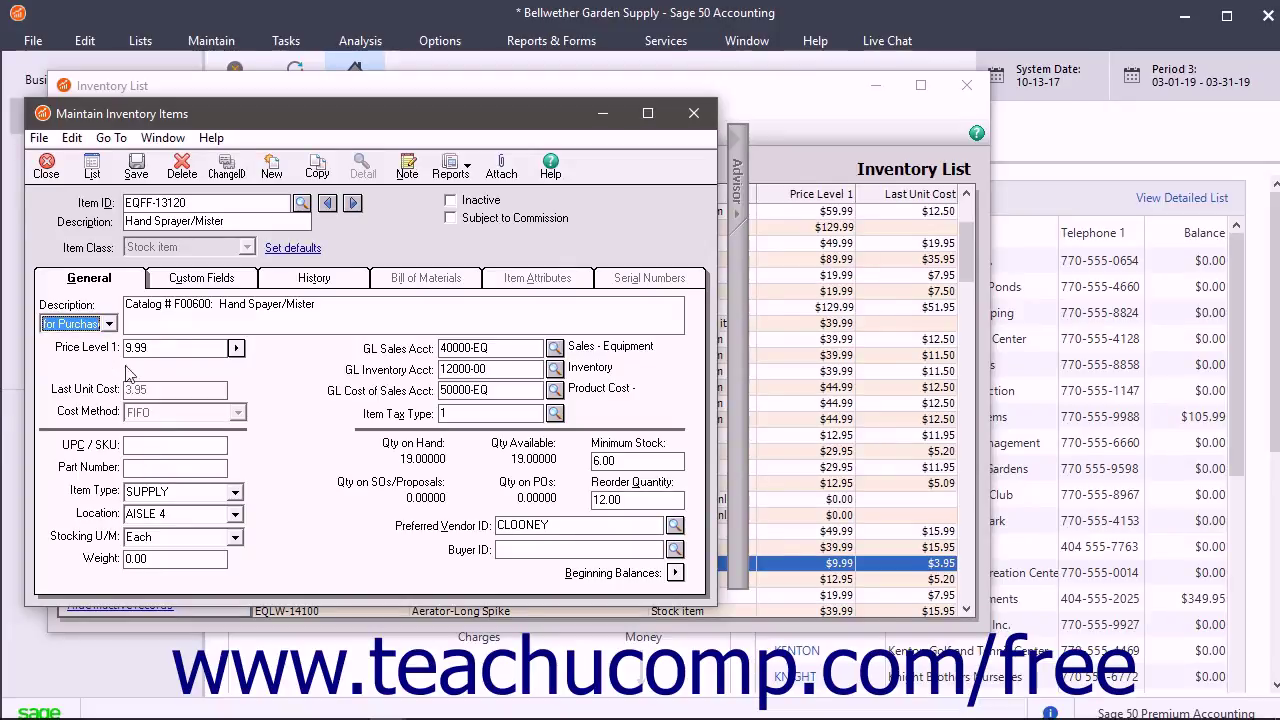
left_click(174, 352)
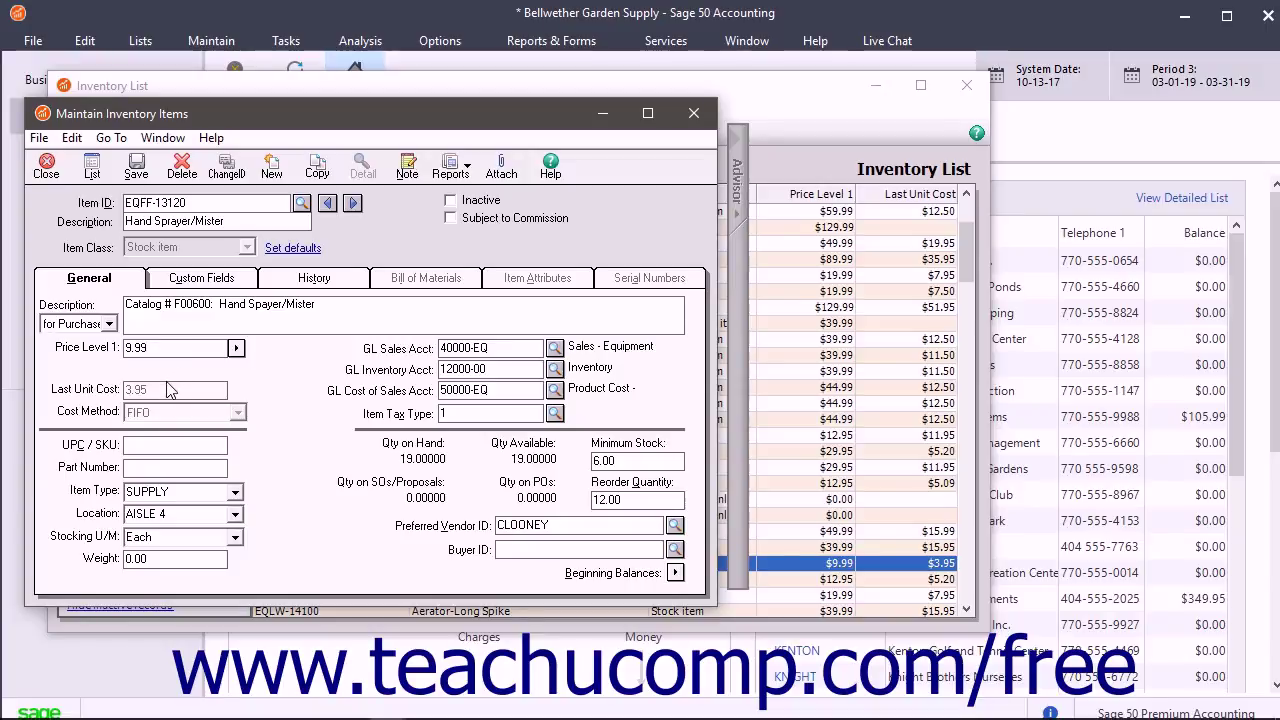
left_click(160, 392)
left_click(186, 446)
left_click(233, 492)
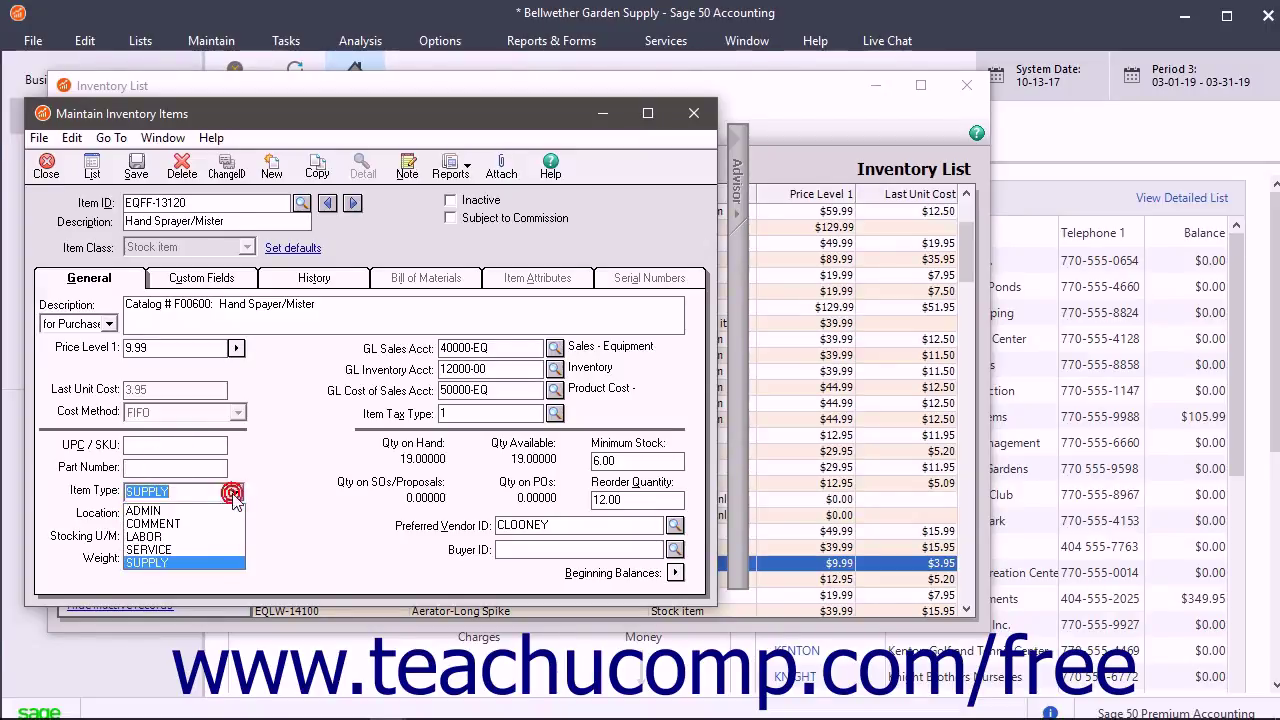
left_click(235, 496)
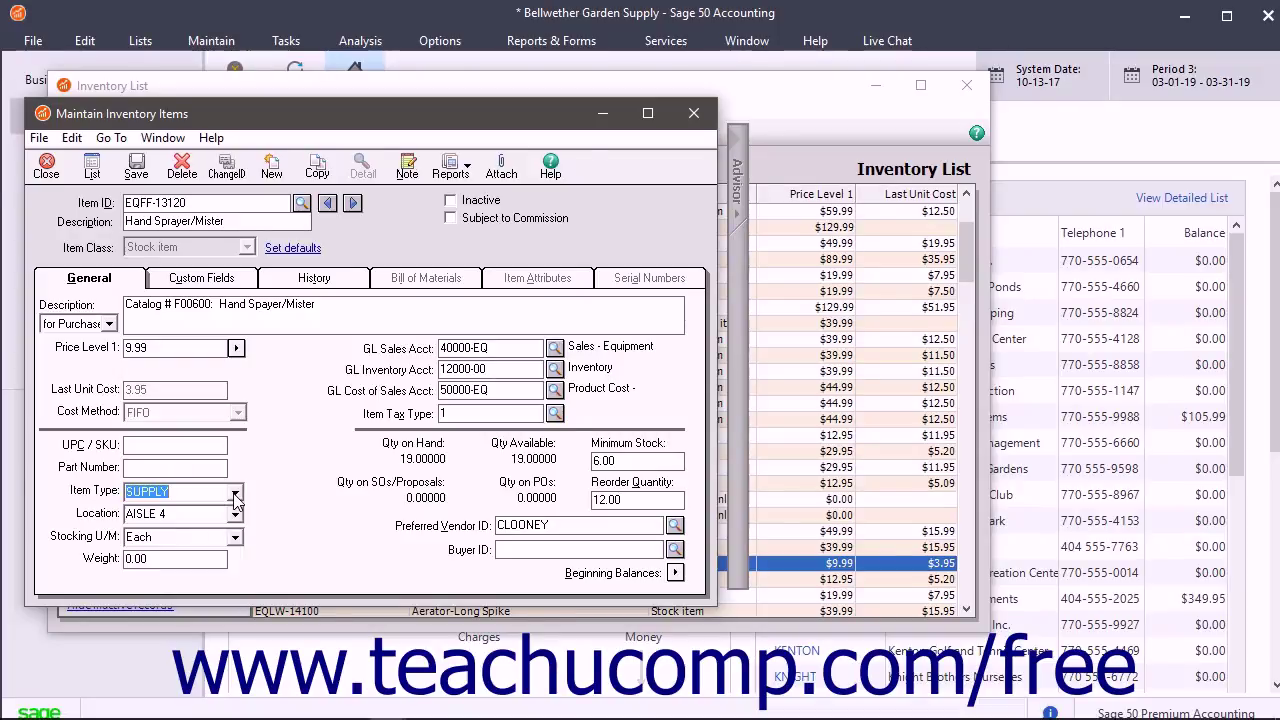
left_click(190, 516)
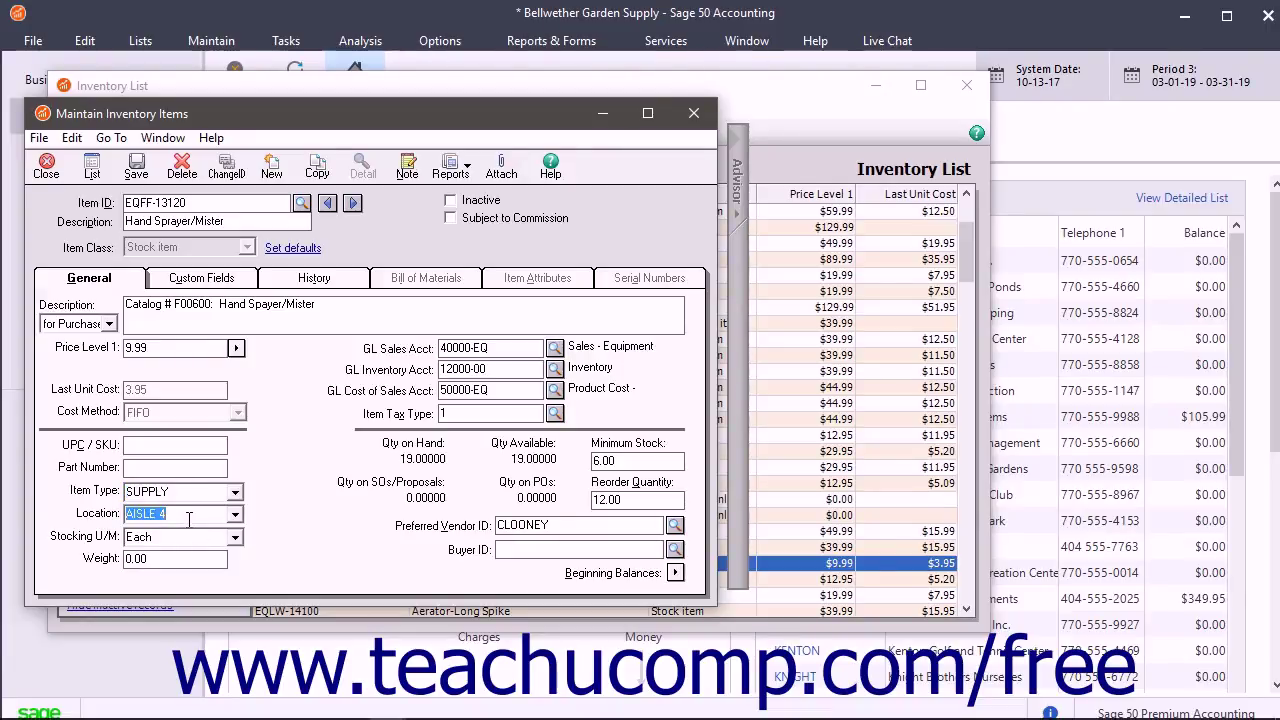
left_click(176, 540)
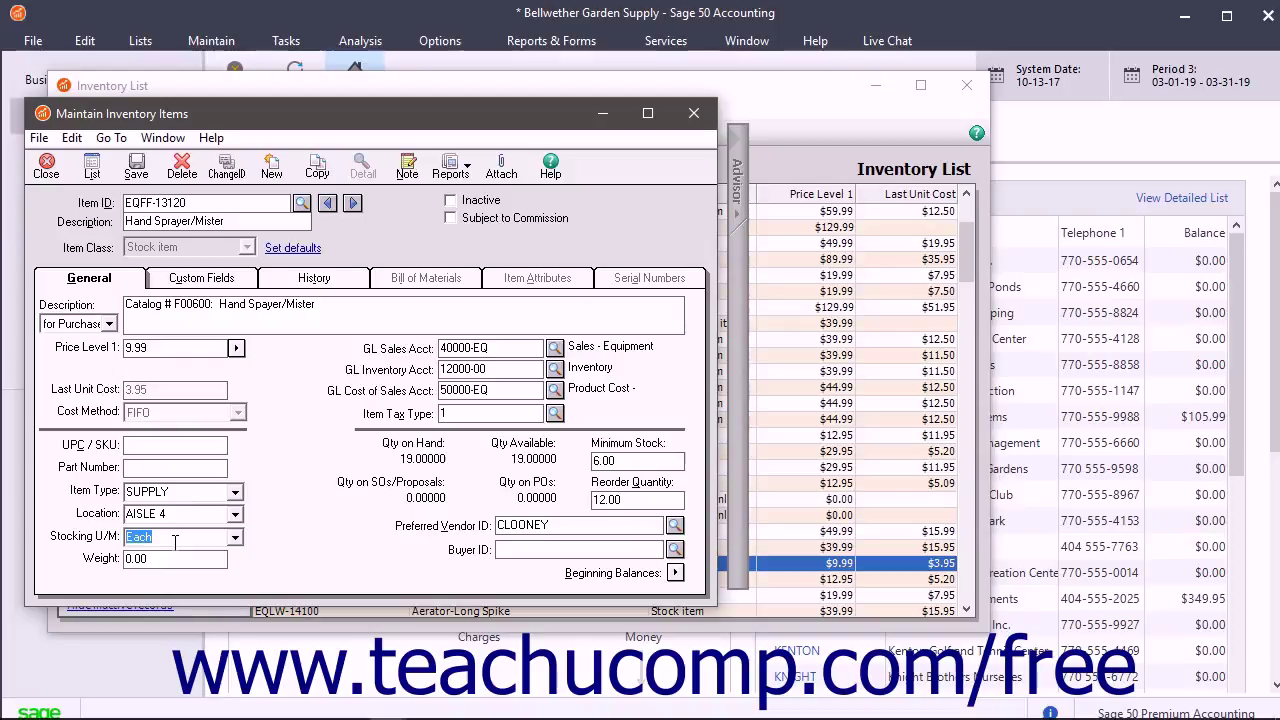
left_click(170, 563)
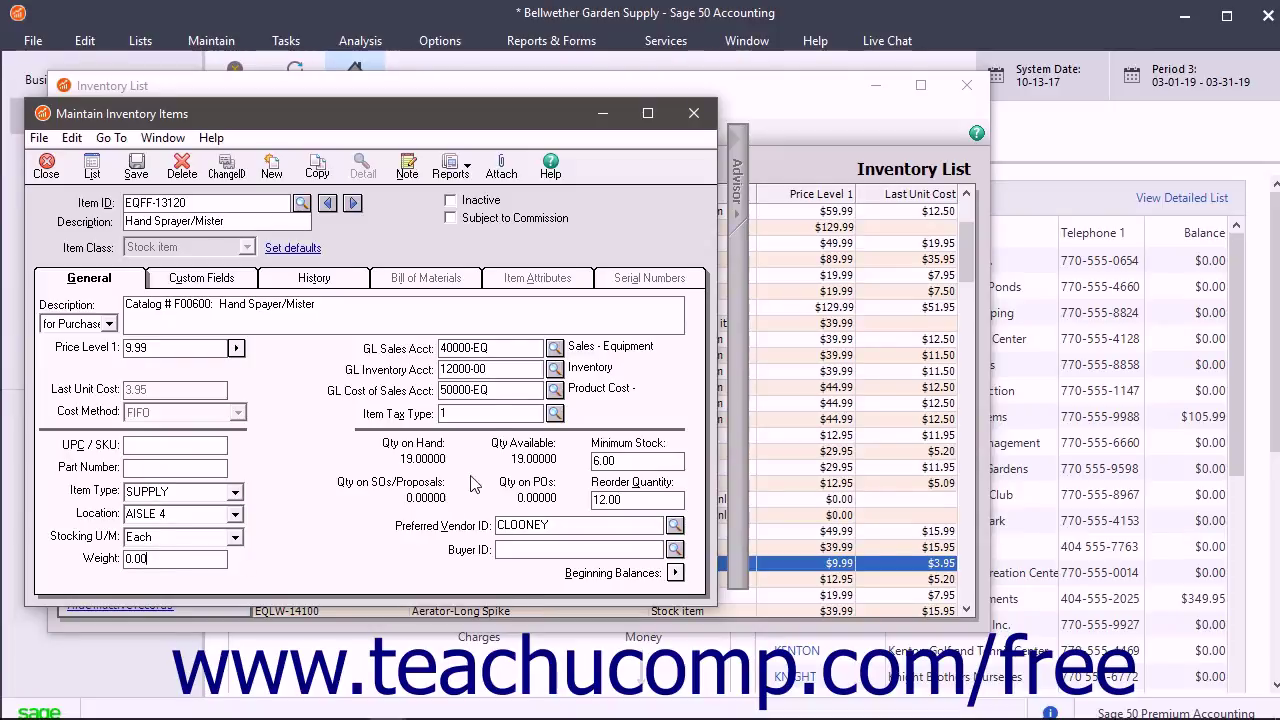
left_click(492, 369)
- Keep item tax type 1, check the vendor and buyer fields, then view the custom fields
left_click(555, 413)
left_click(559, 427)
left_click(584, 524)
left_click(585, 552)
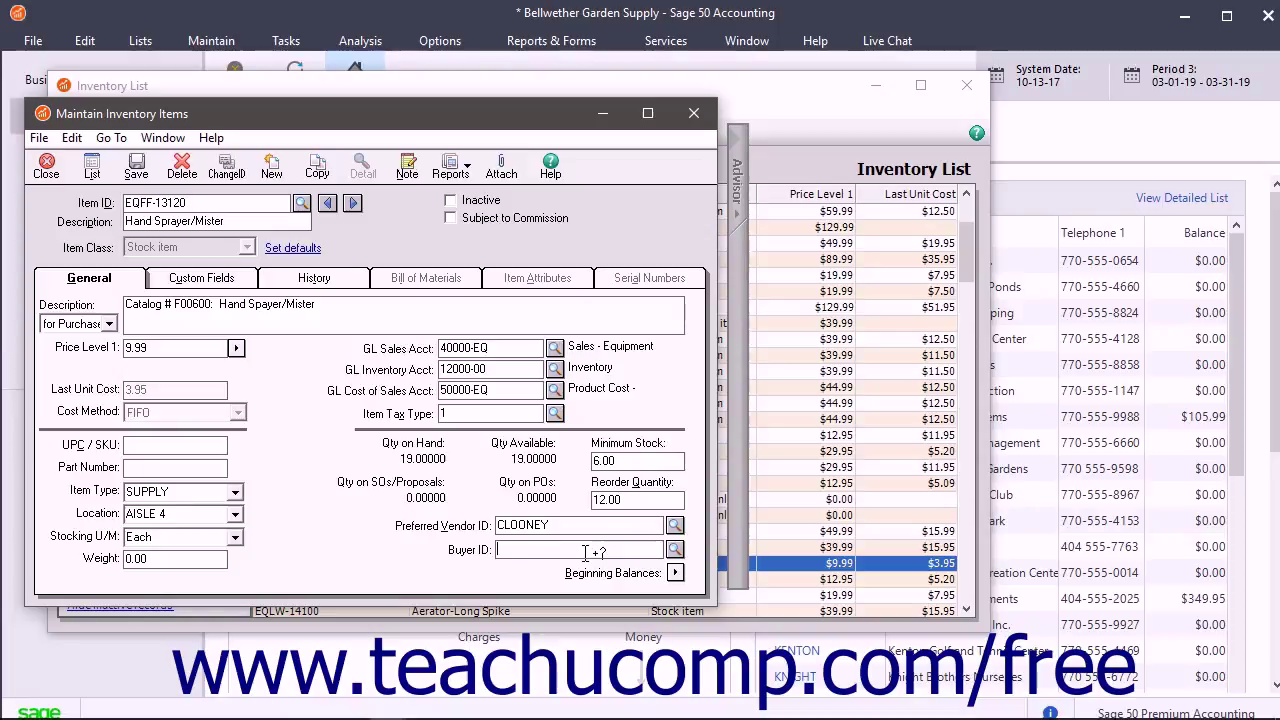
left_click(653, 579)
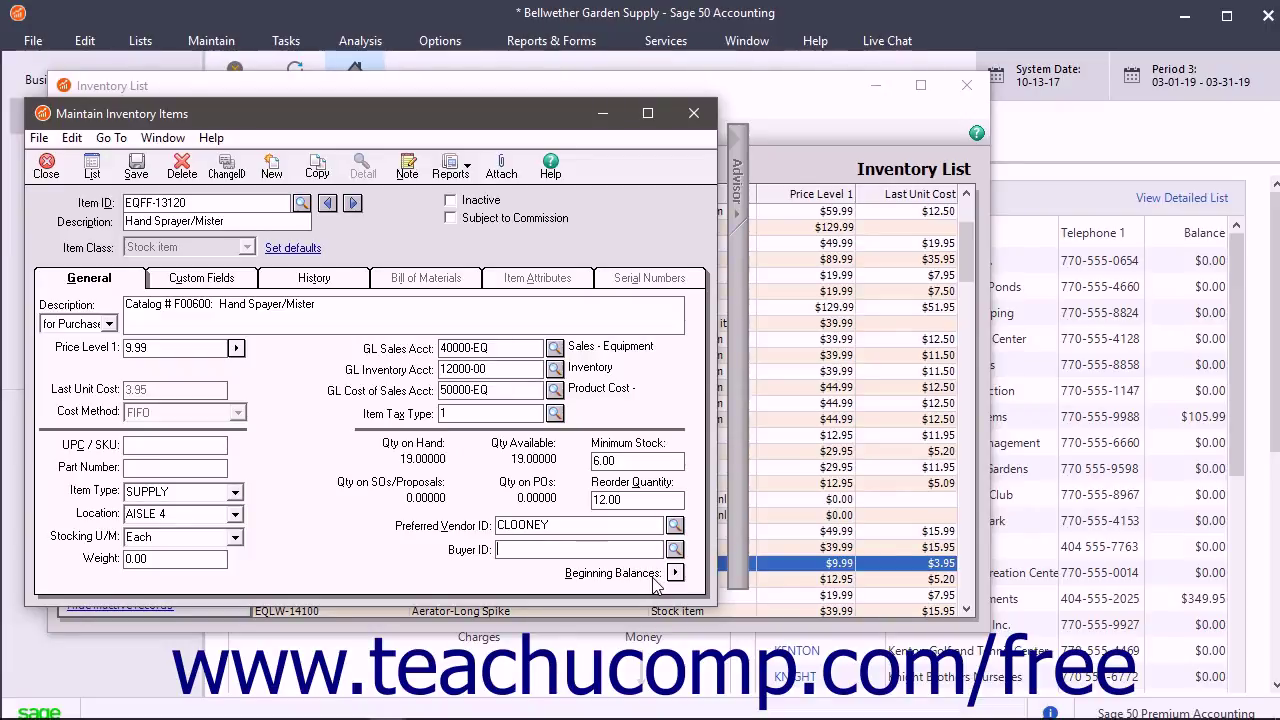
left_click(620, 549)
left_click(218, 284)
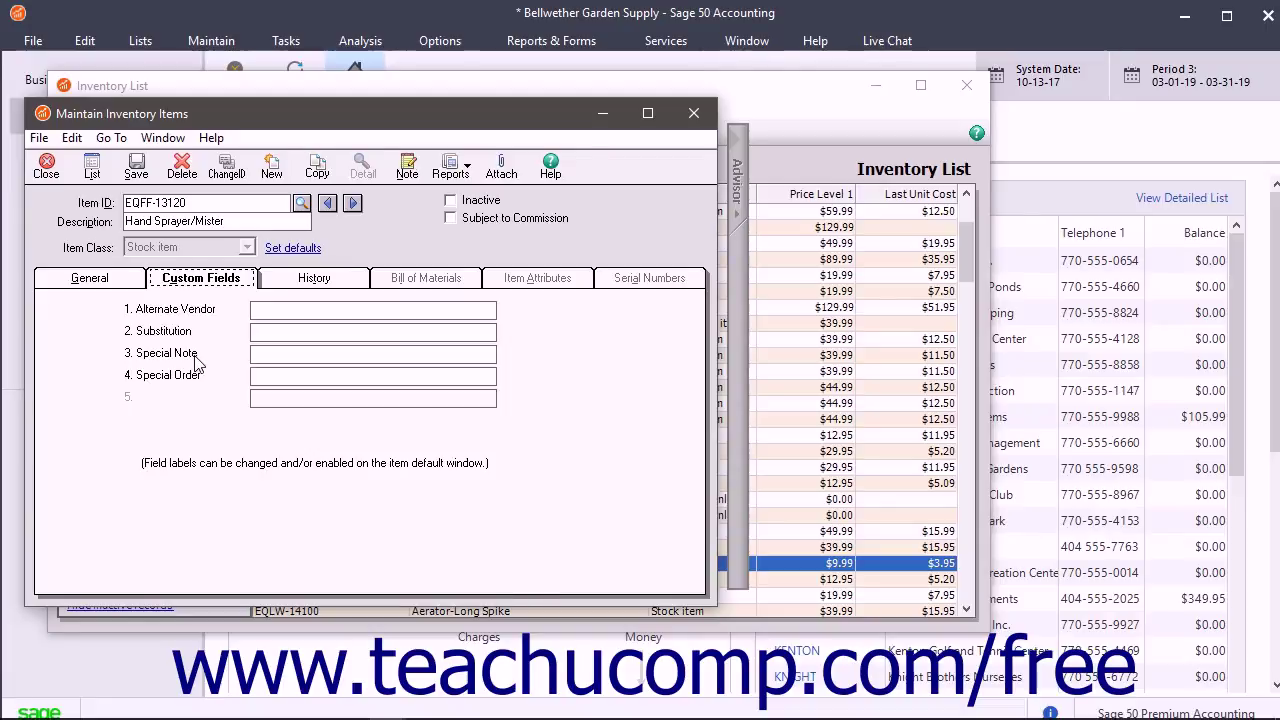
- Review the Hand Sprayer's period history, then open Bird House Kit AVRY-10100 from the Inventory List
left_click(298, 285)
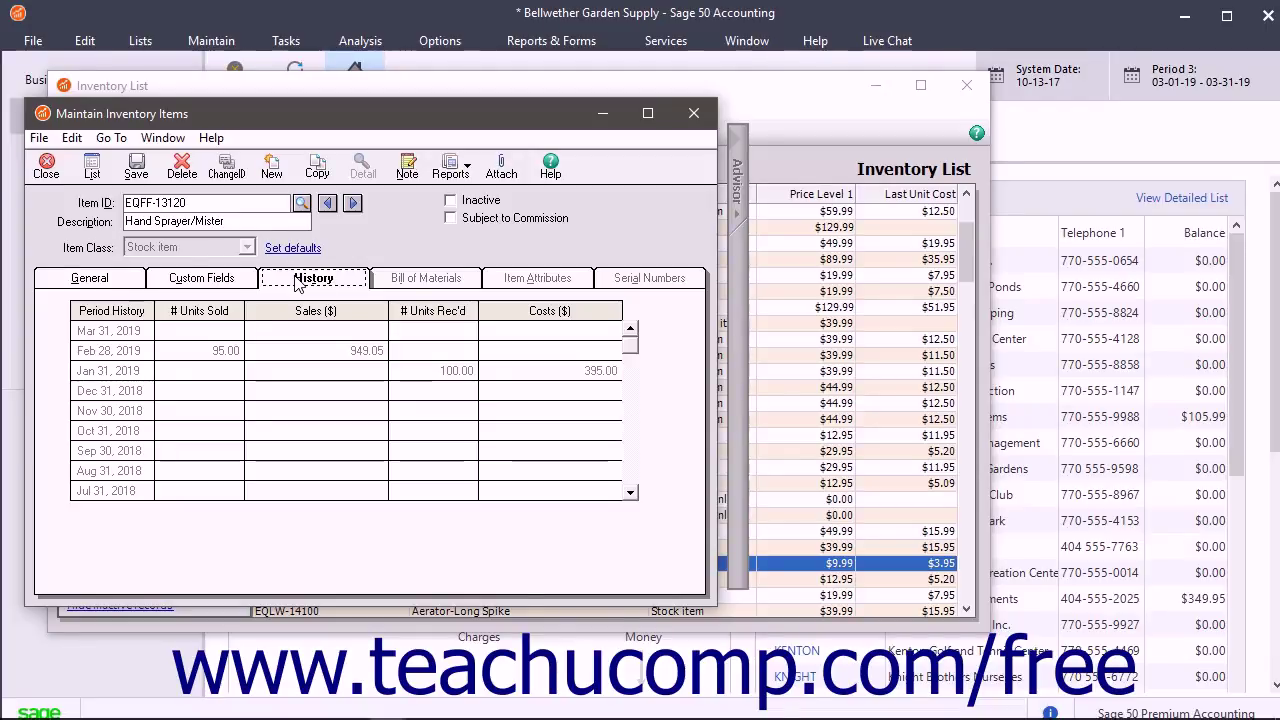
left_click(762, 110)
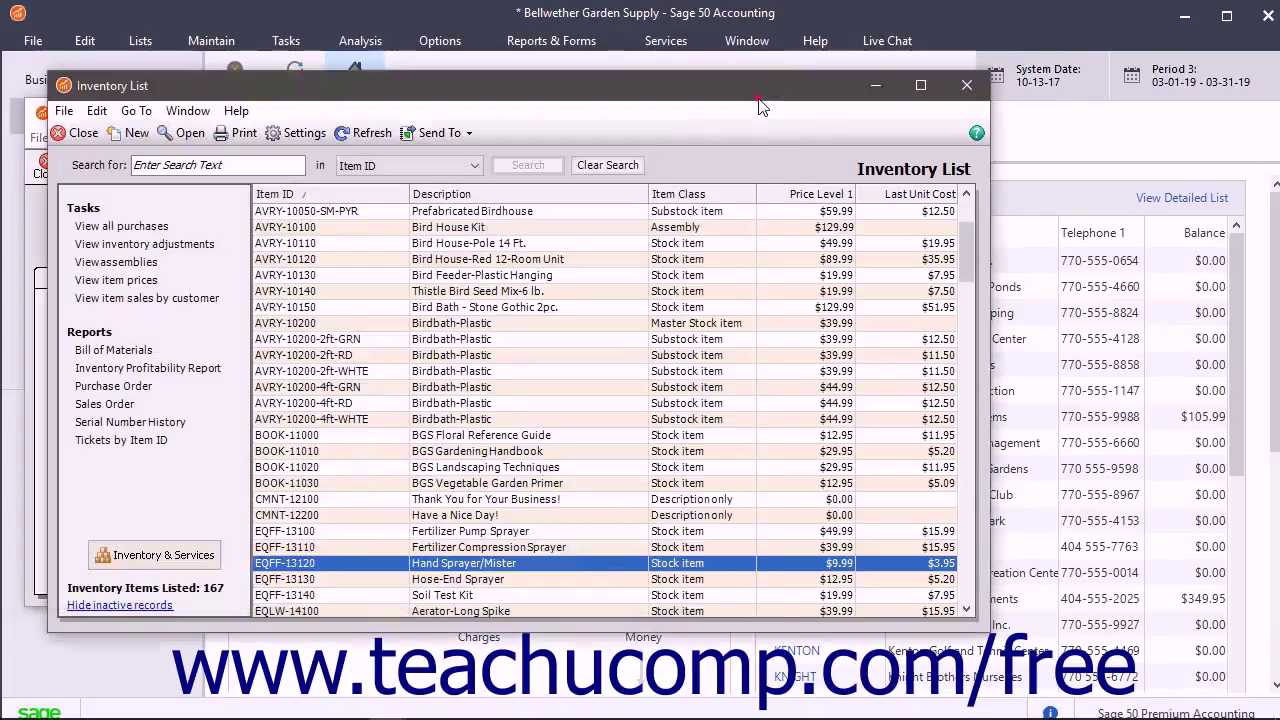
left_click(475, 230)
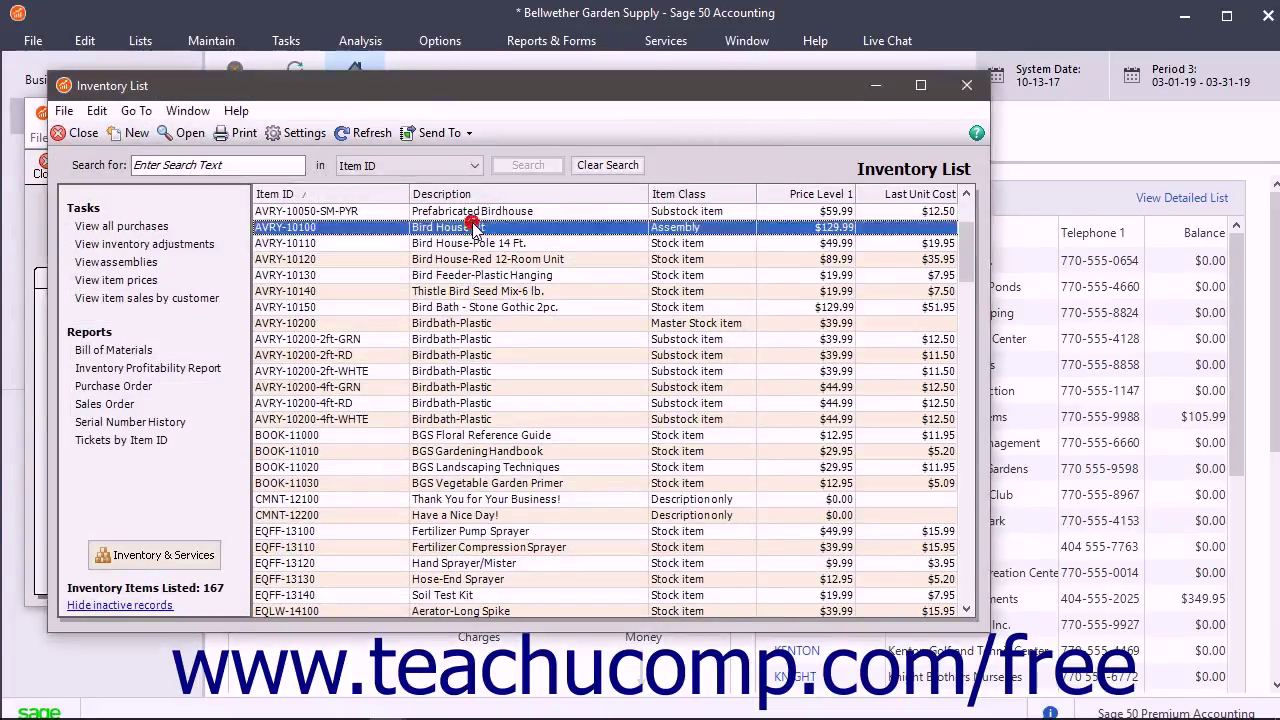
double_click(475, 228)
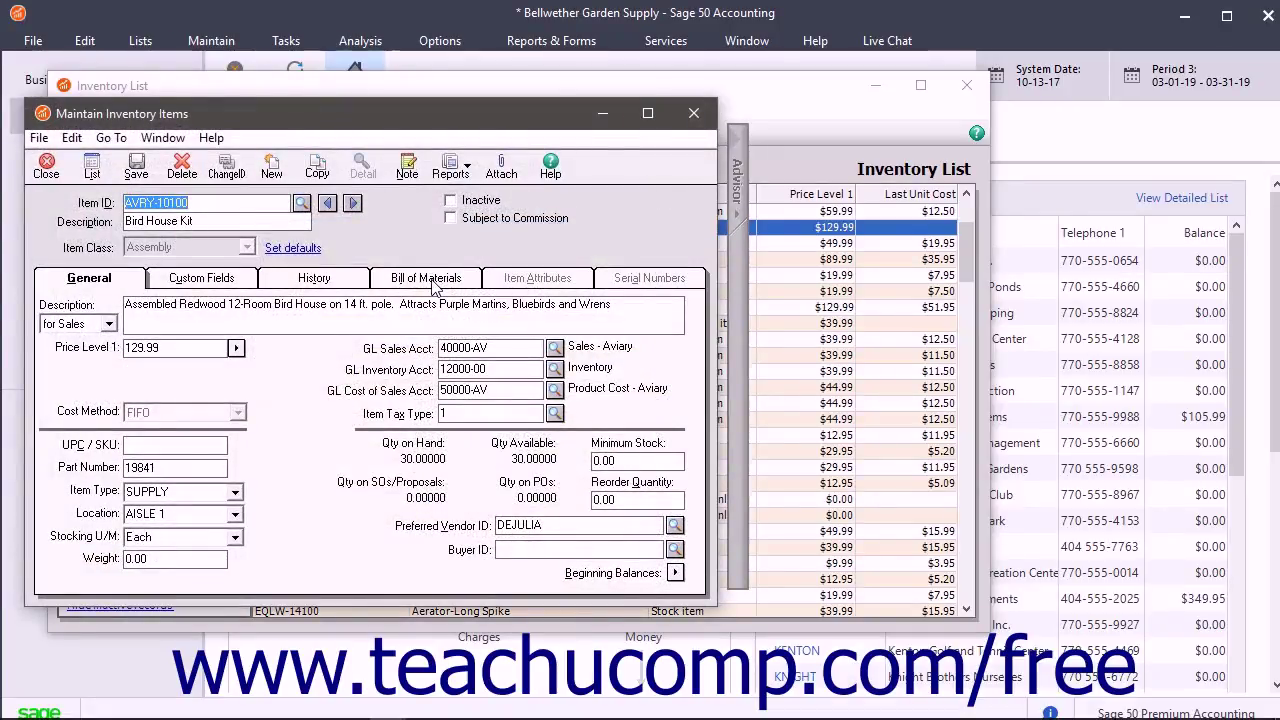
- Review the Bird House Kit's two-component bill of materials, leaving Print Components on Invoice off, and close it
left_click(435, 285)
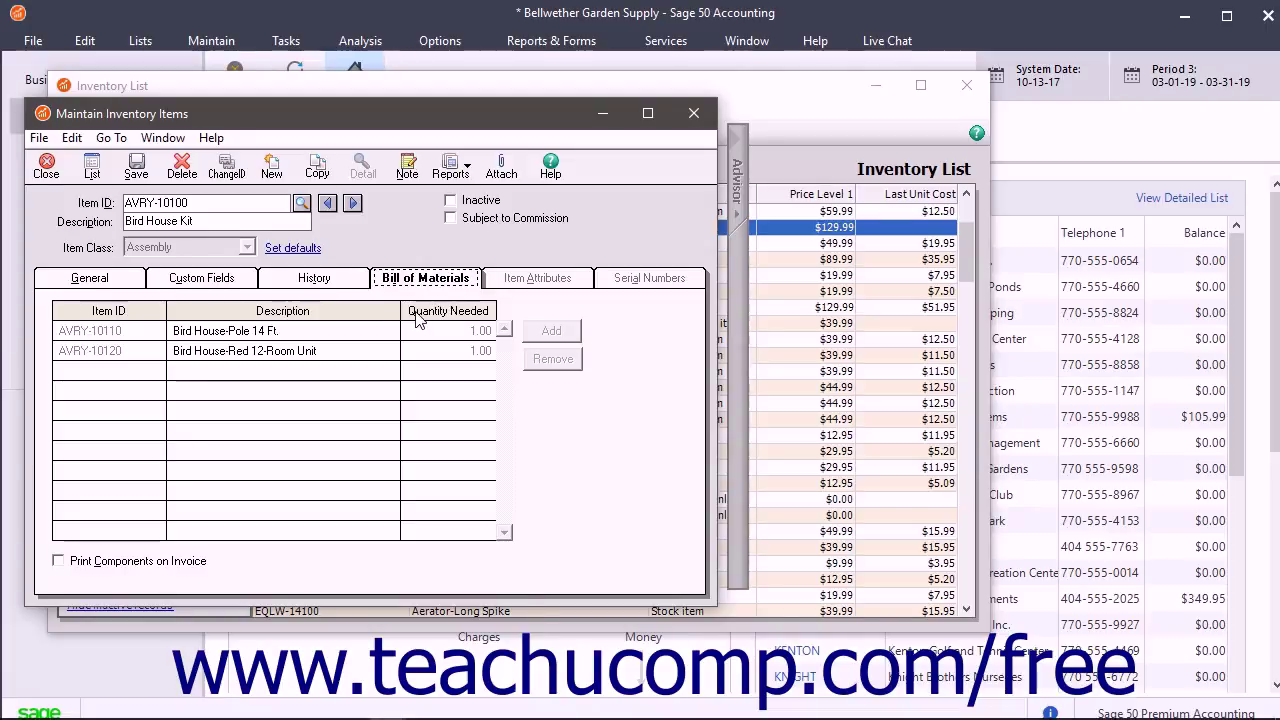
left_click(117, 566)
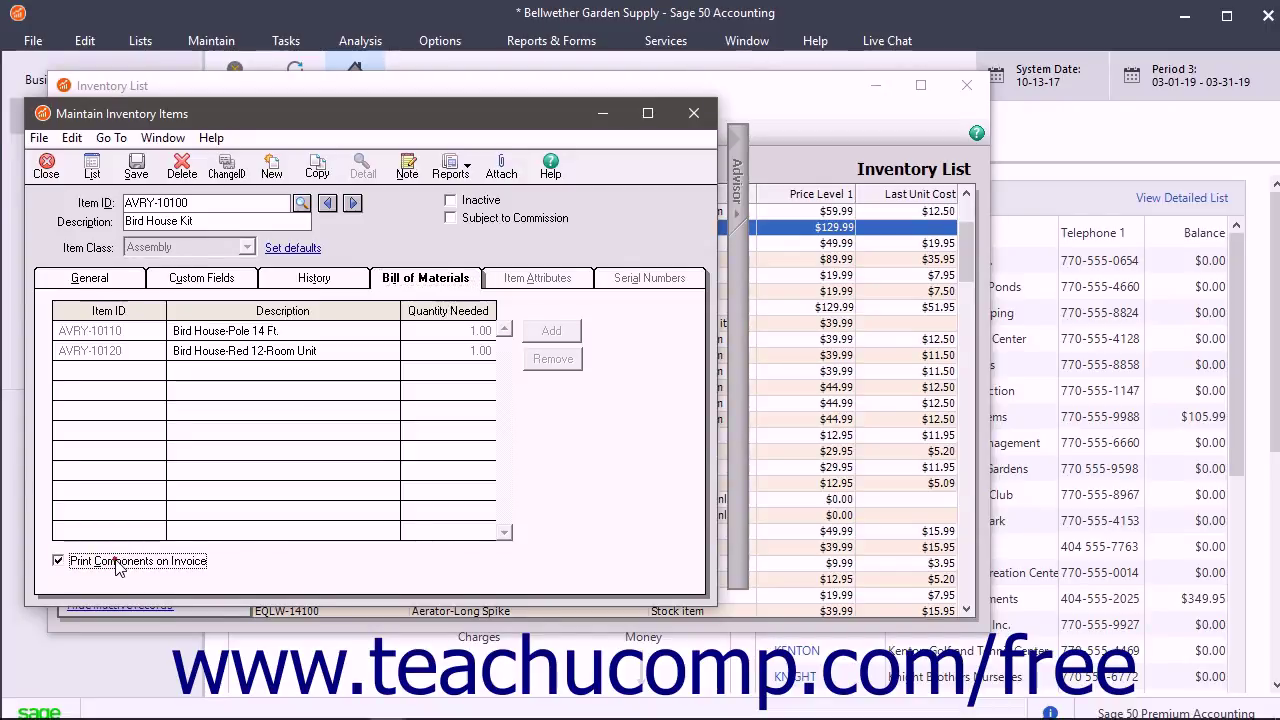
left_click(117, 565)
left_click(124, 333)
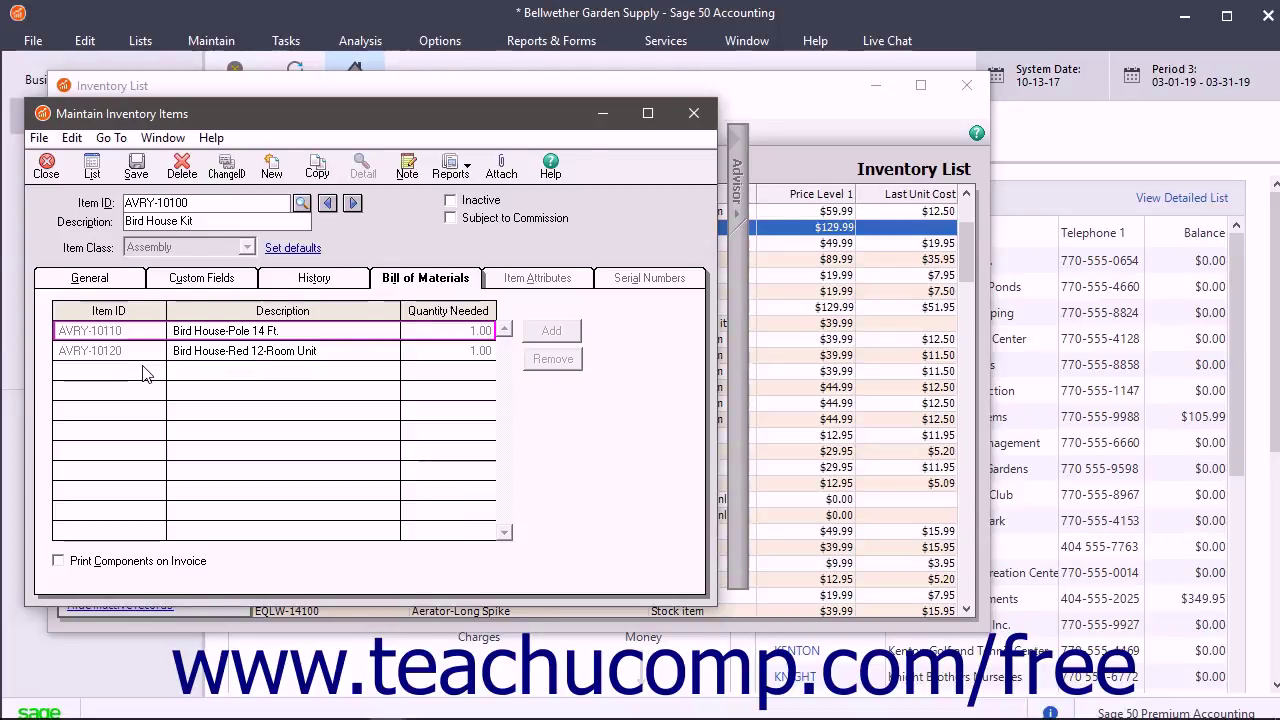
left_click(280, 332)
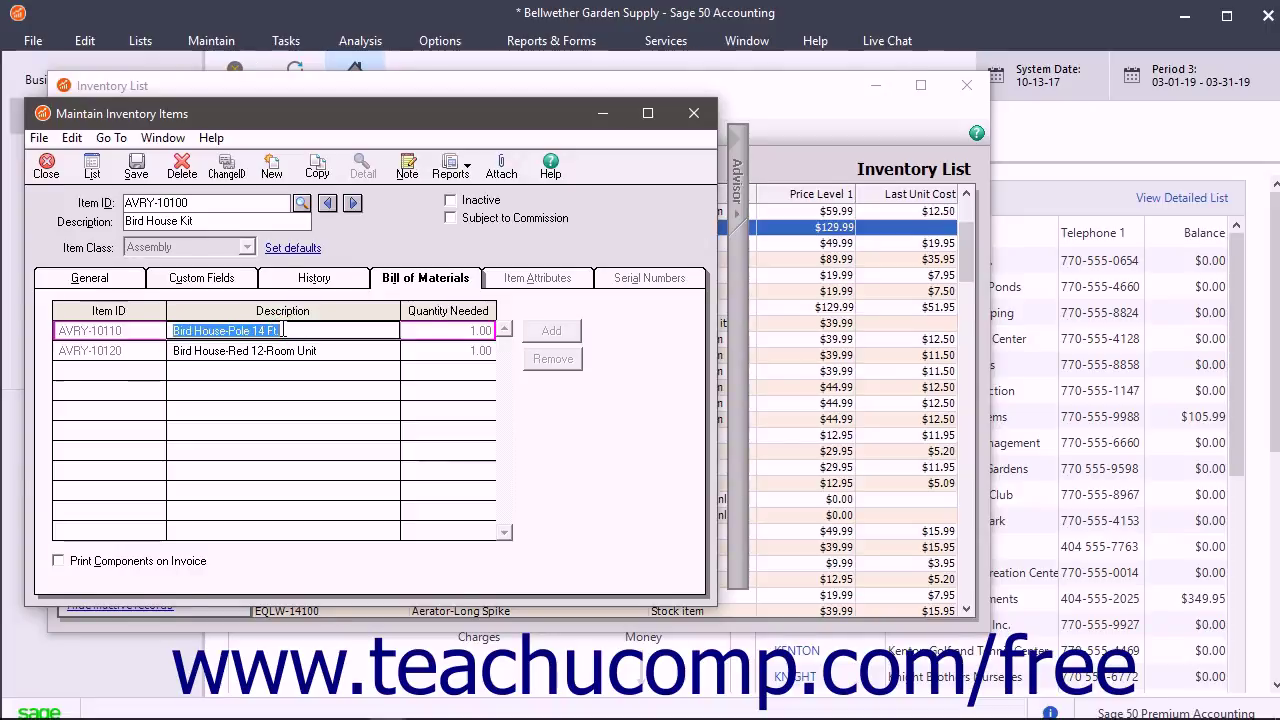
left_click(444, 340)
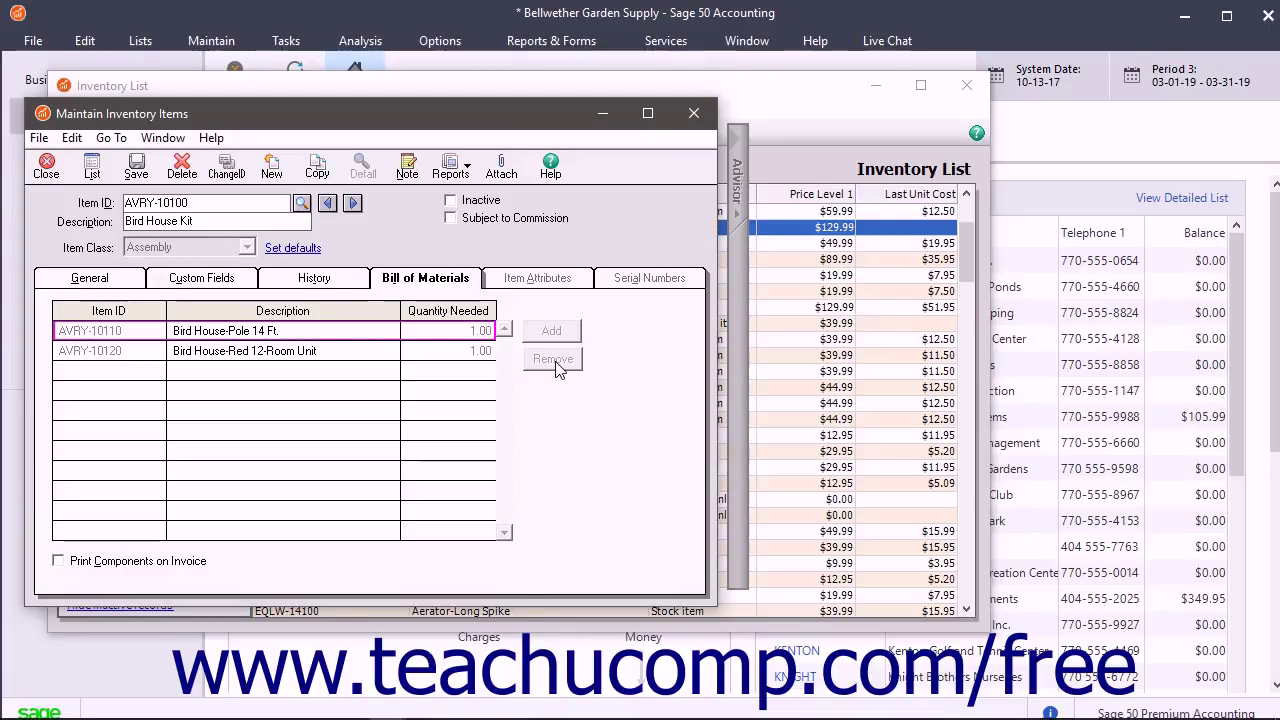
left_click(47, 168)
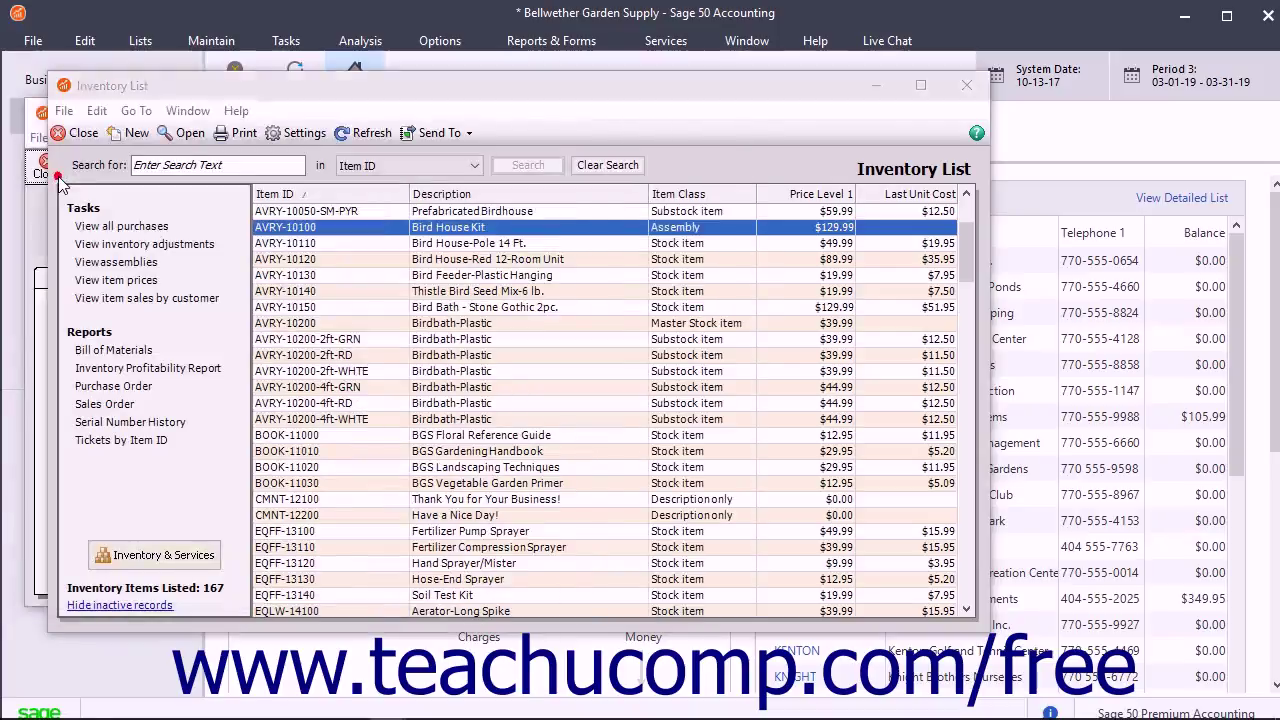
- Open Birdbath-Plastic AVRY-10200 and view its Height and Color attributes with substock items
double_click(441, 323)
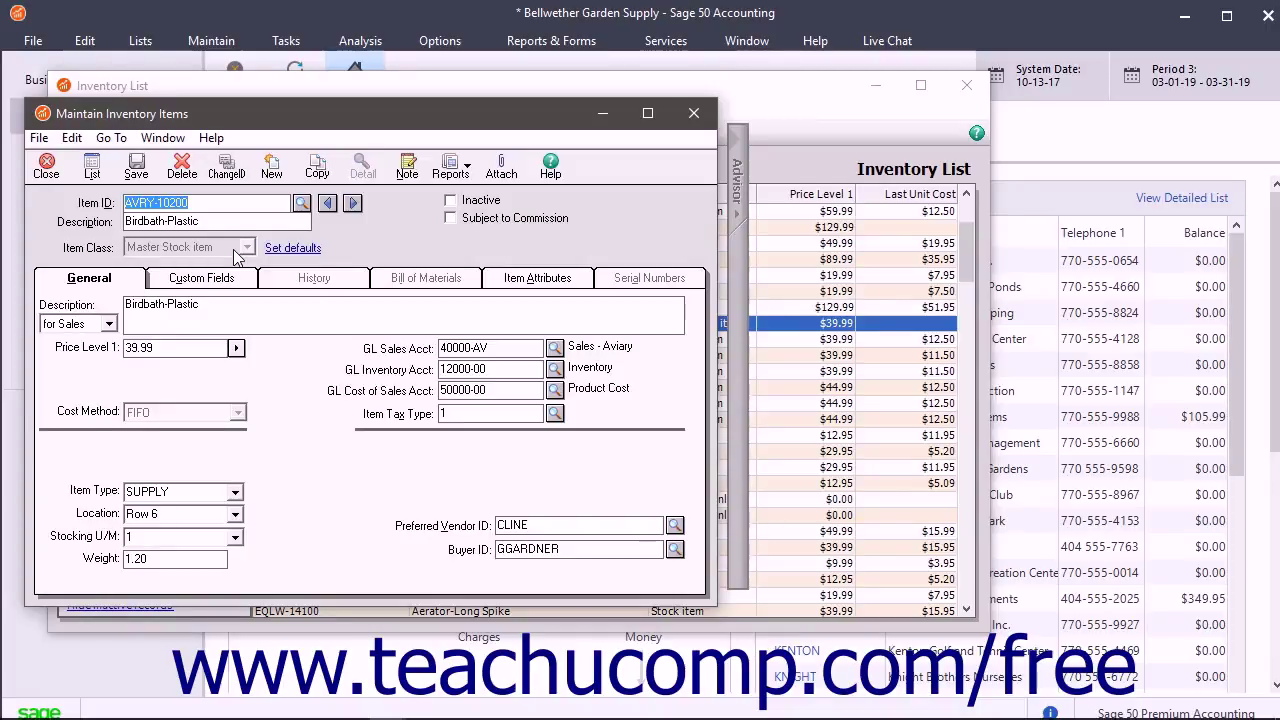
left_click(522, 283)
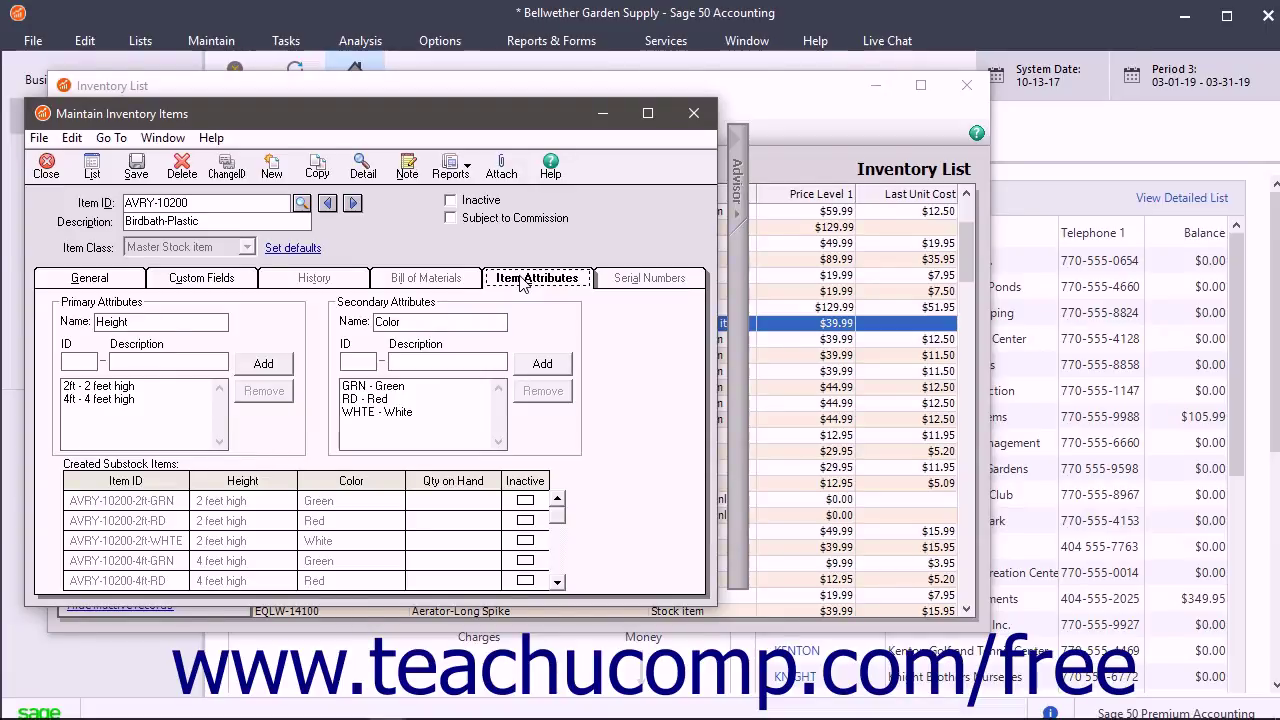
left_click(155, 303)
left_click(120, 387)
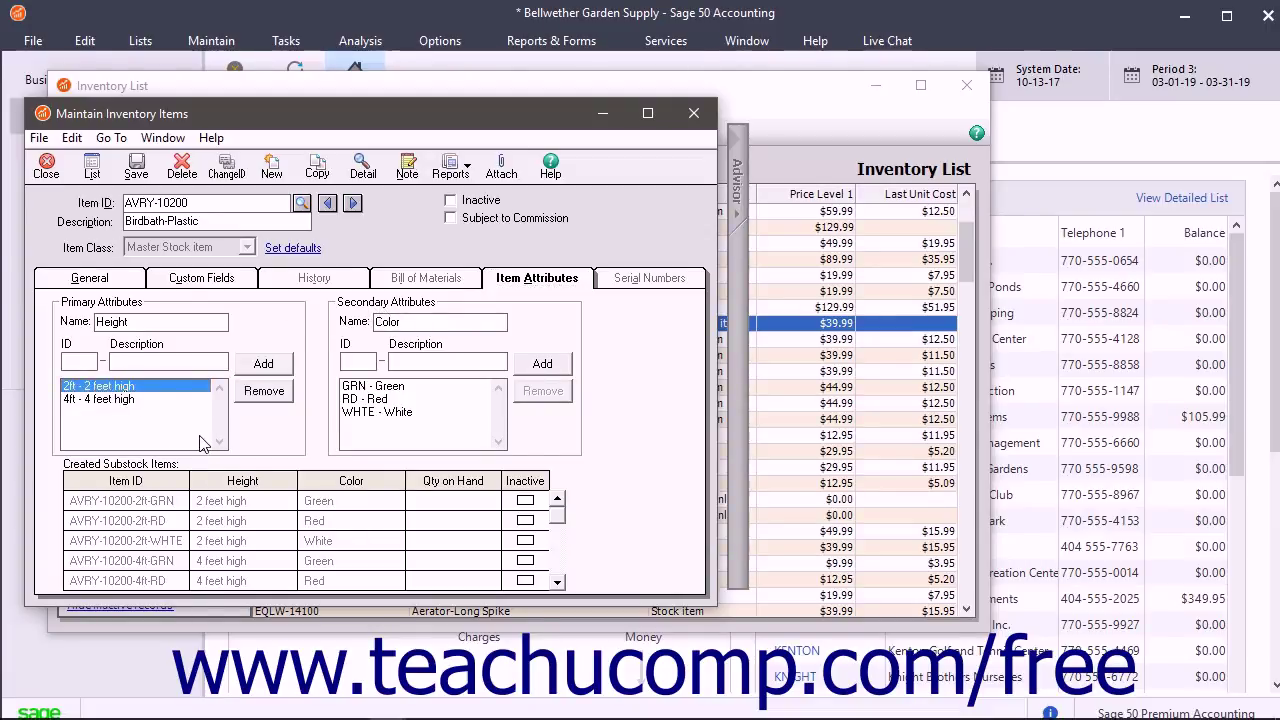
left_click(410, 388)
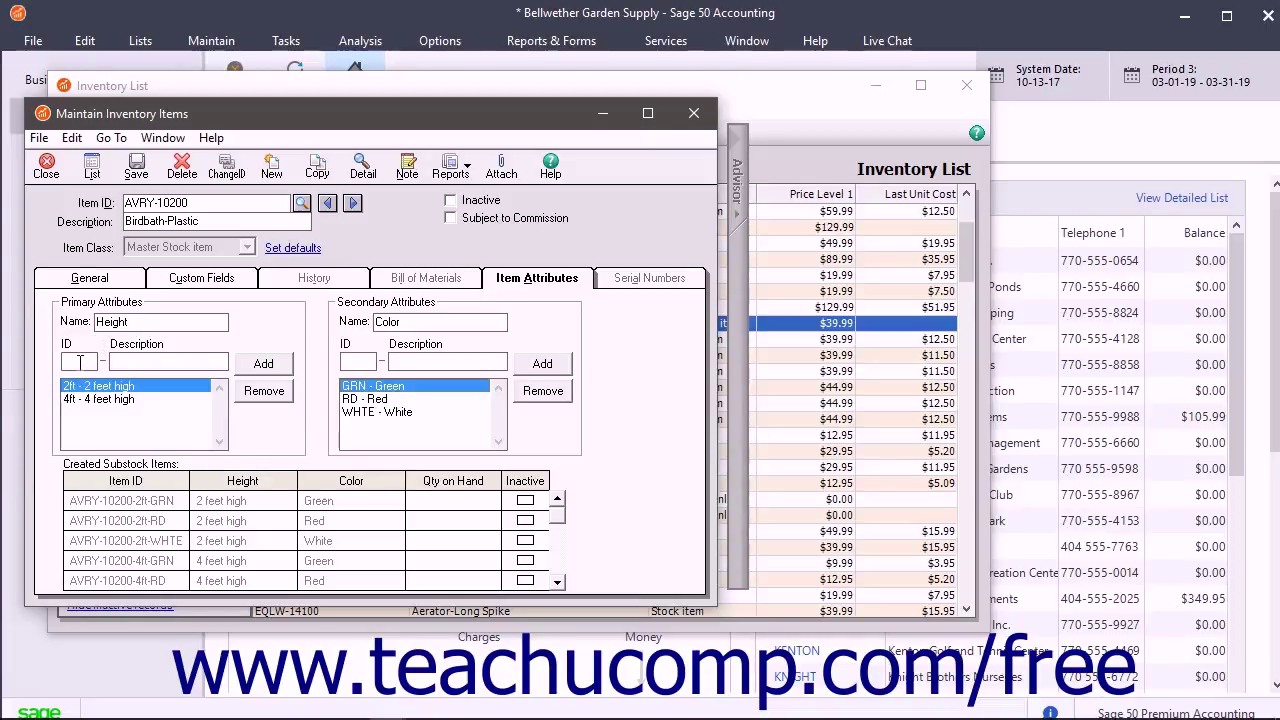
left_click(130, 321)
left_click(79, 363)
type("6ft")
left_click(145, 365)
type("6 feet high")
left_click(257, 369)
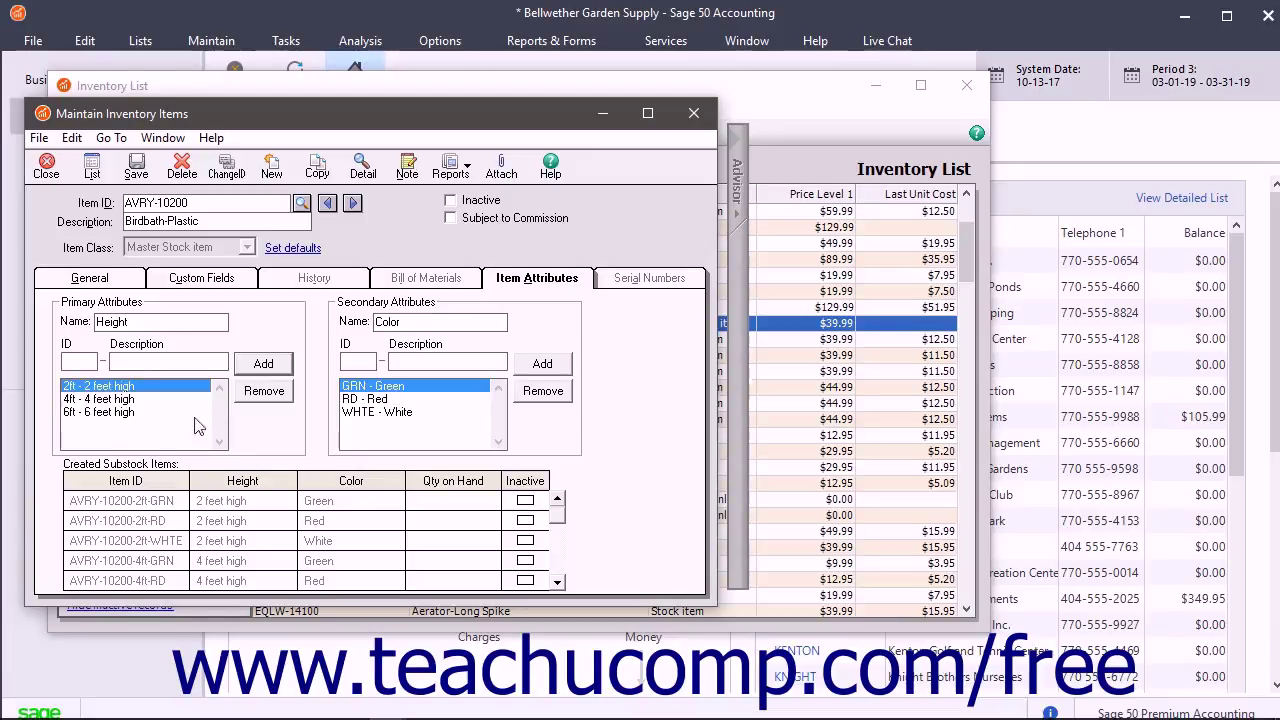
left_click(115, 413)
left_click(263, 391)
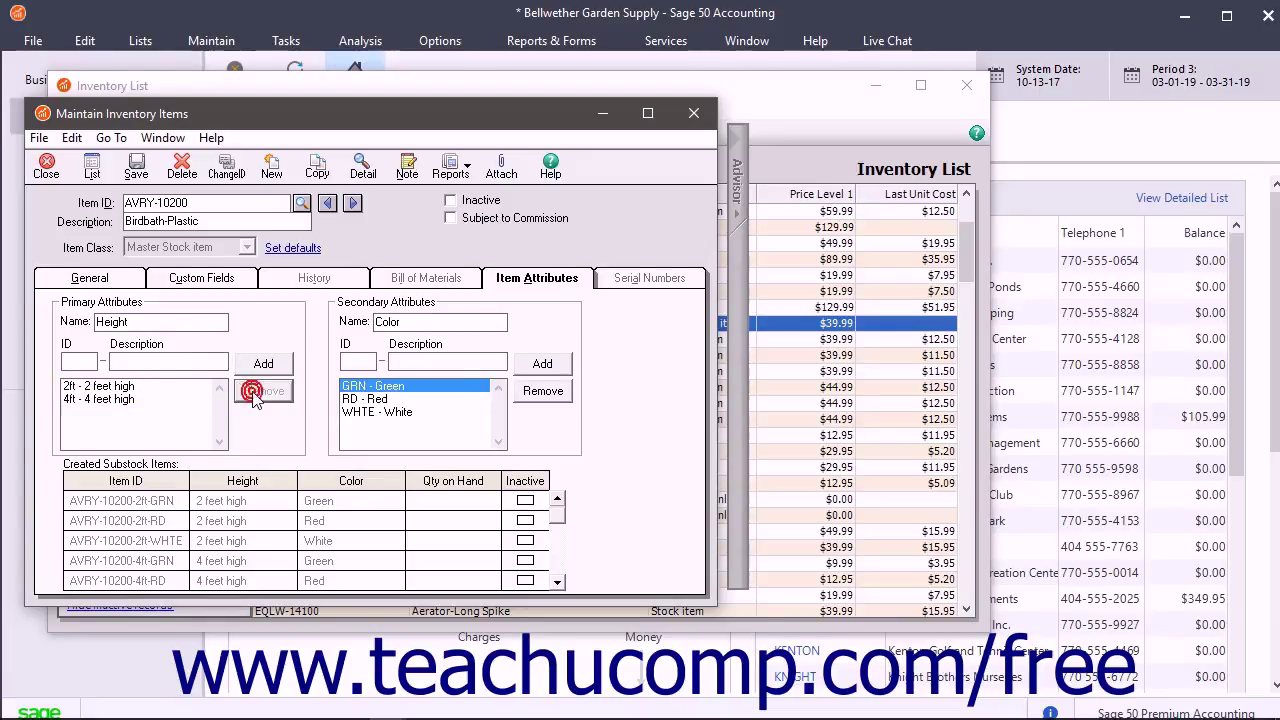
left_click(383, 318)
- Select the White color attribute and the 2ft-GRN, 2ft-RD and 2ft-WHTE substock rows
left_click(408, 366)
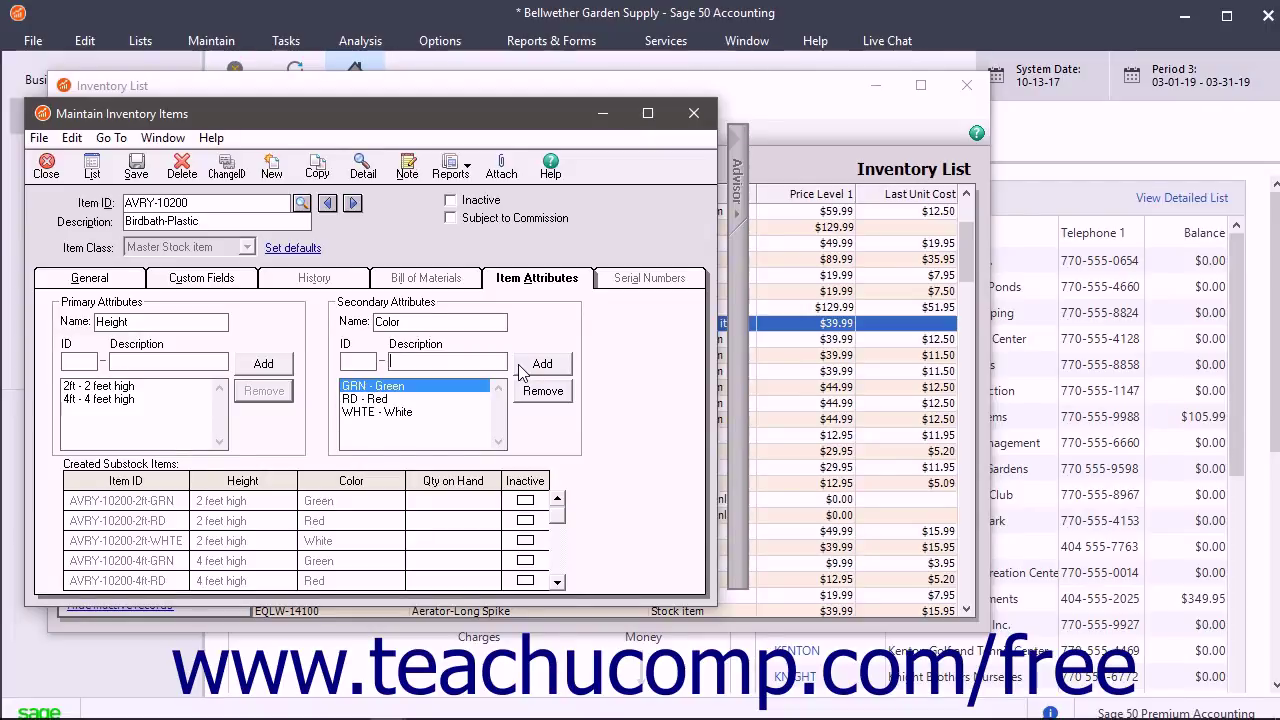
left_click(400, 414)
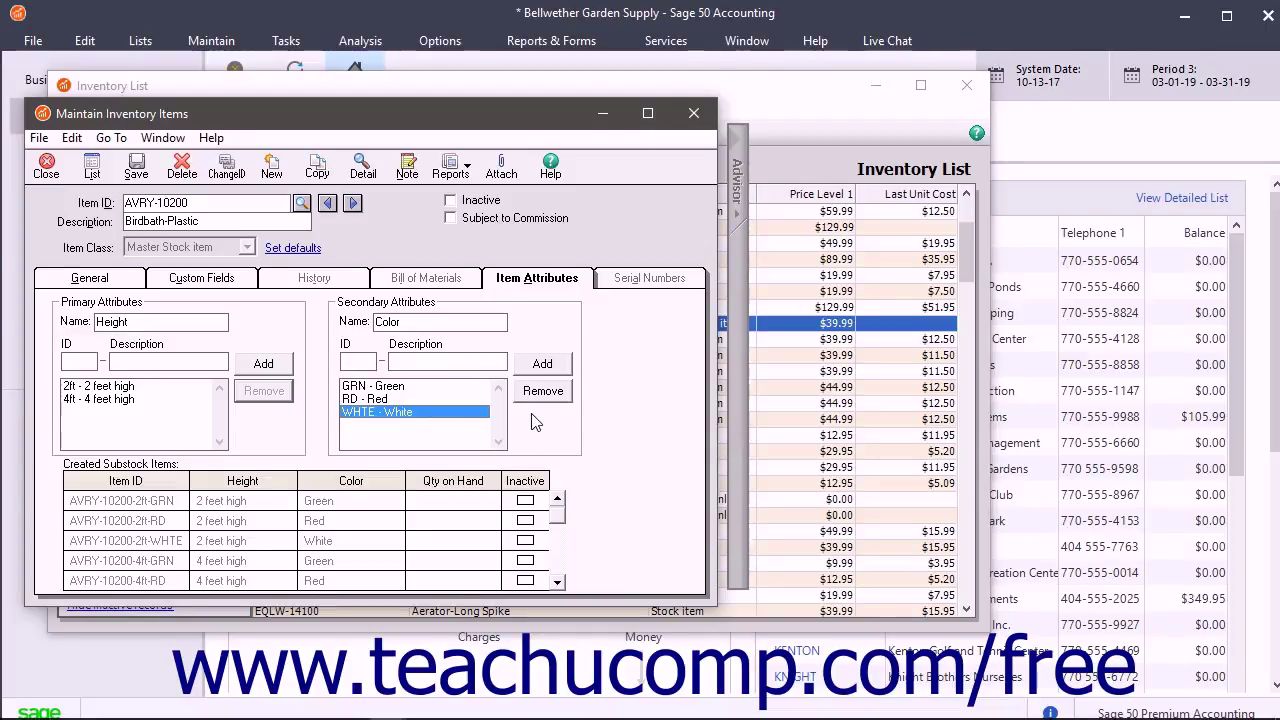
left_click(252, 502)
left_click(258, 521)
left_click(258, 542)
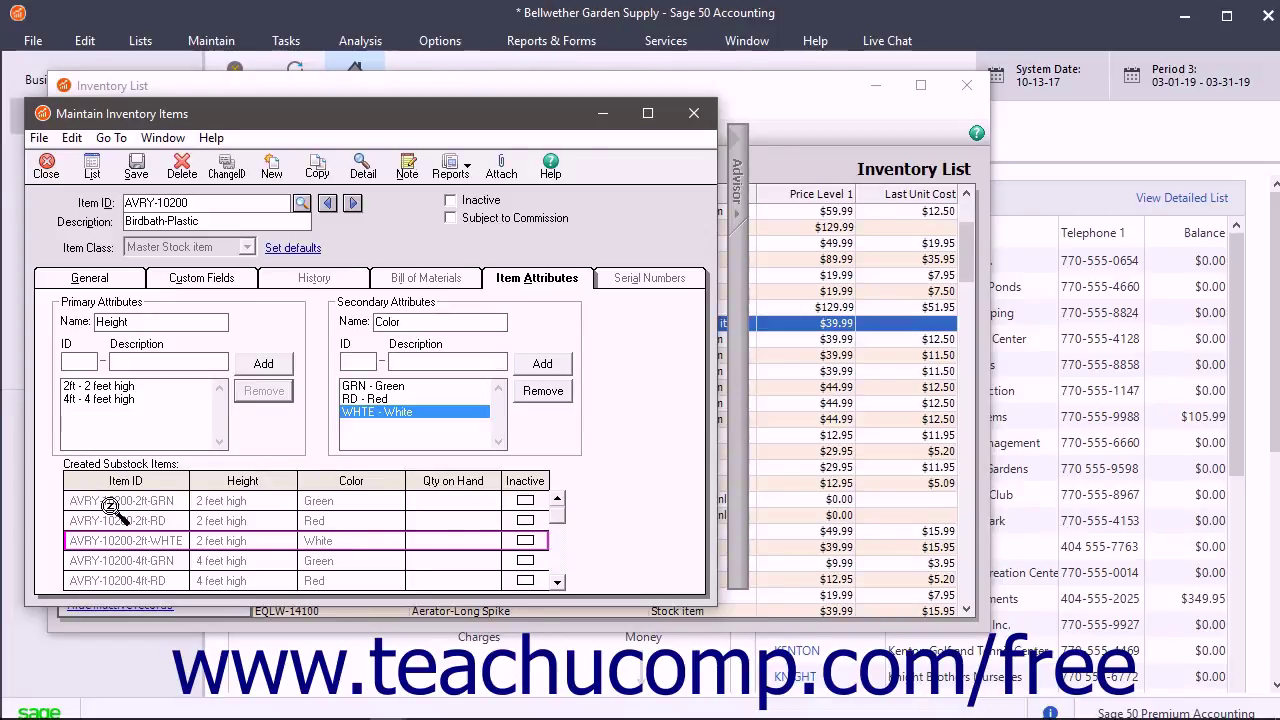
- Toggle Inactive on and off for the 2ft-WHTE substock item, leaving it active, and close the record
left_click(194, 204)
left_click(71, 388)
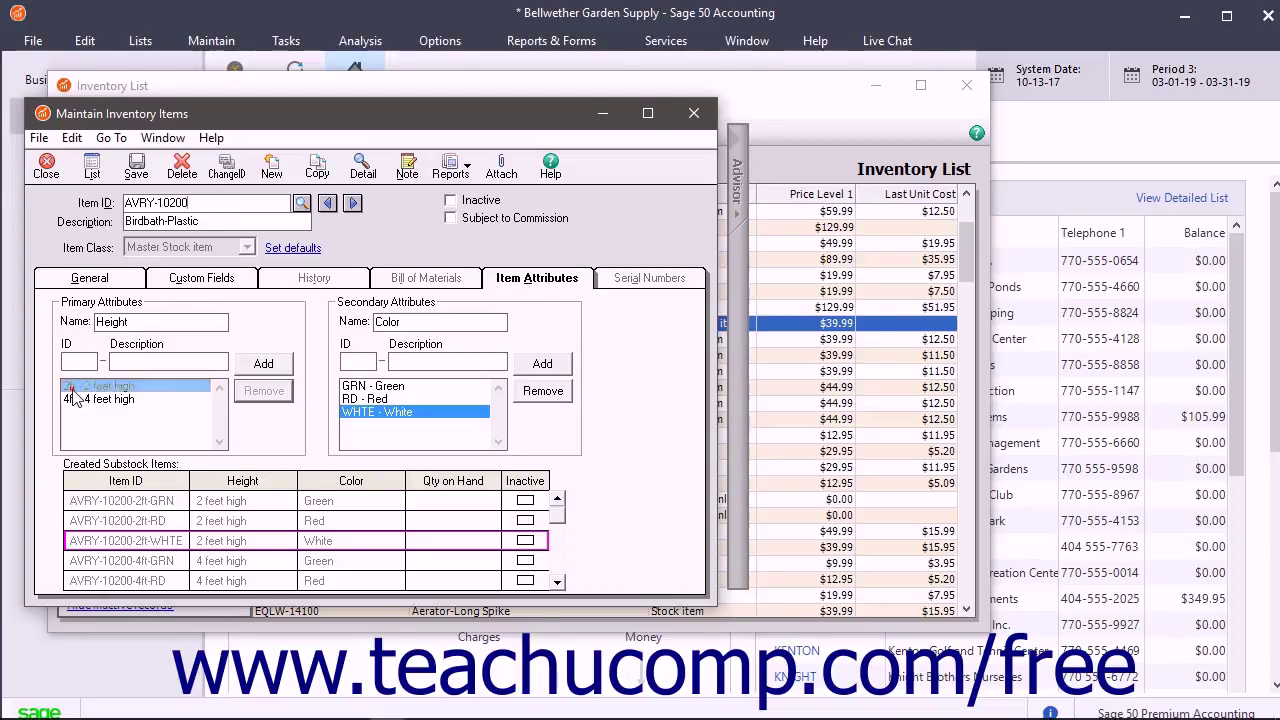
left_click(344, 386)
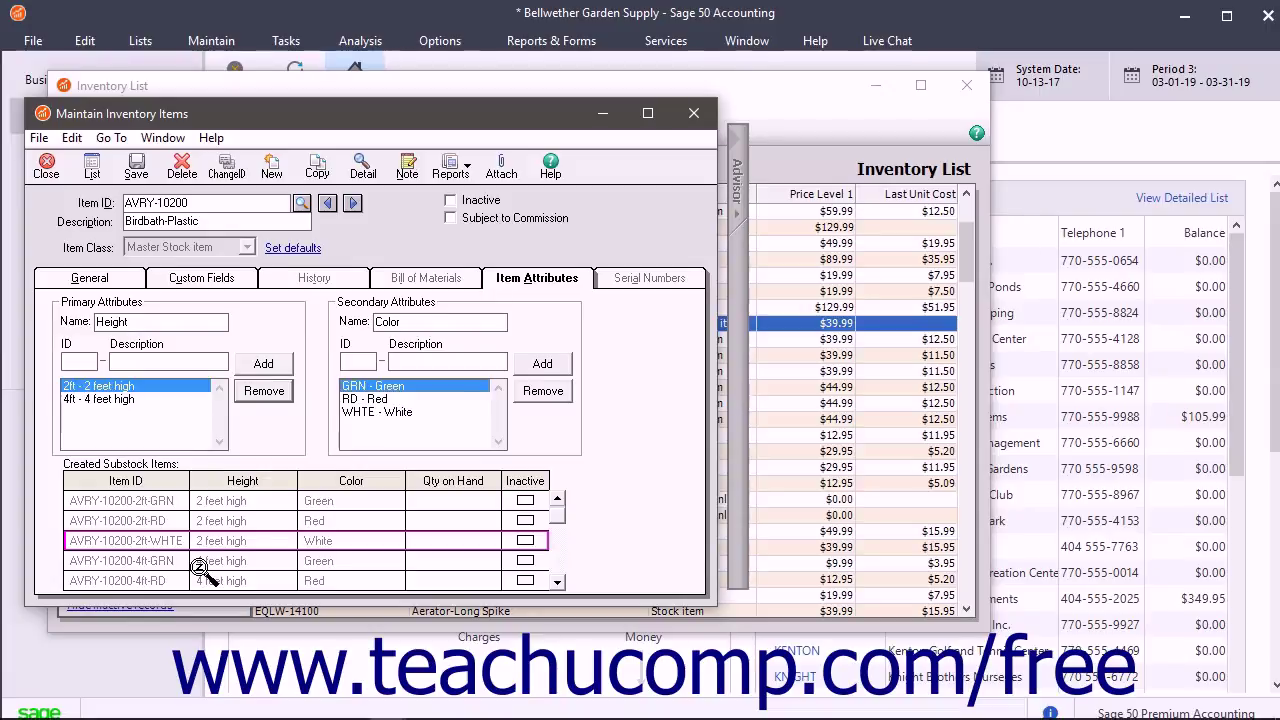
left_click(521, 540)
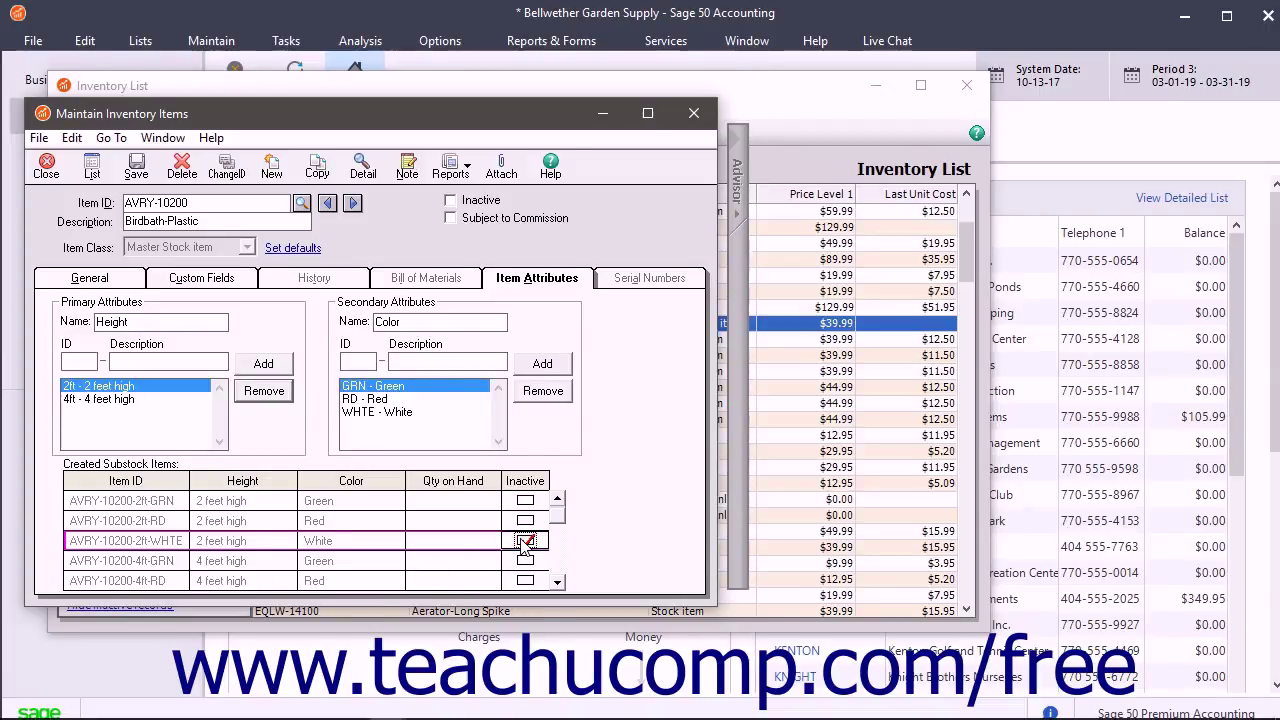
left_click(525, 541)
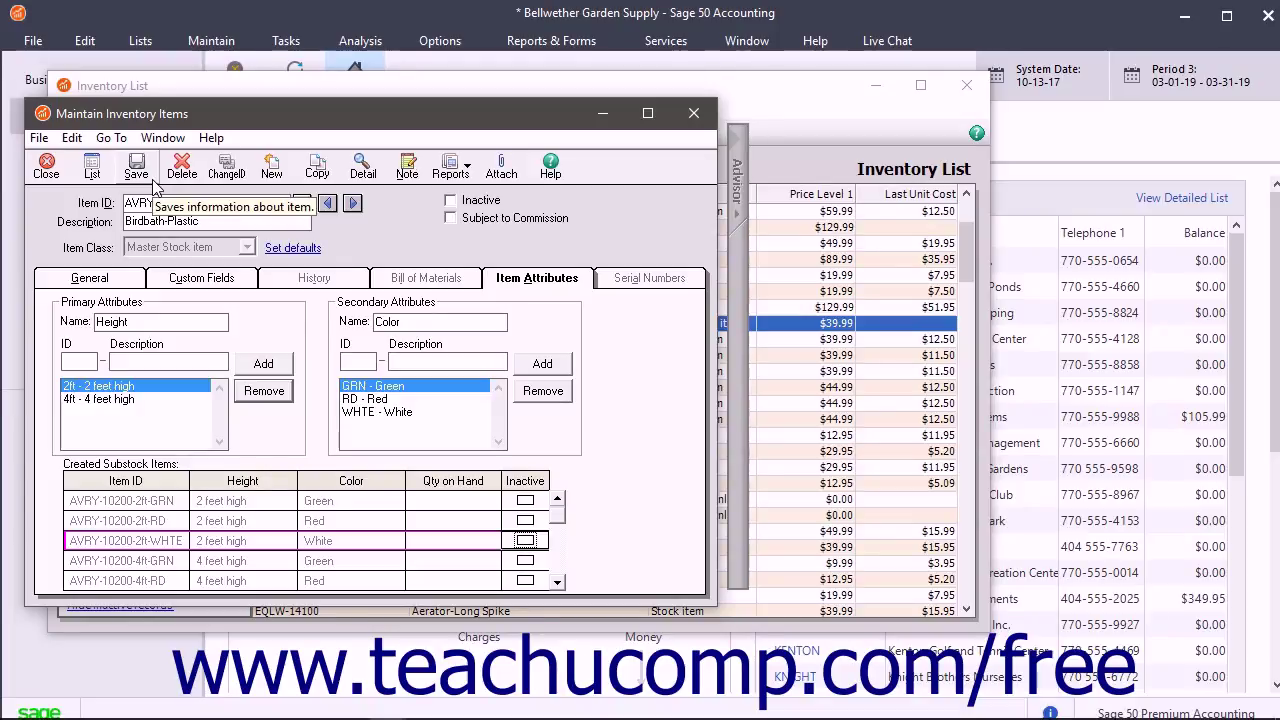
left_click(136, 167)
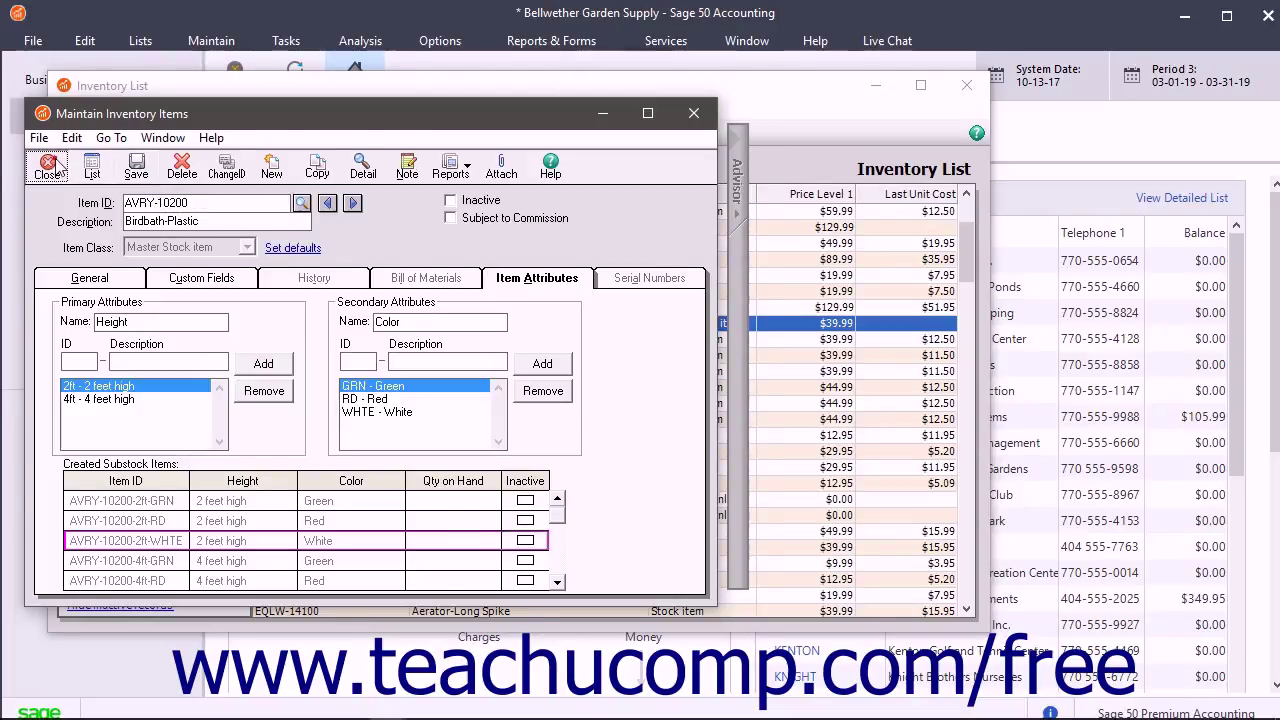
left_click(46, 167)
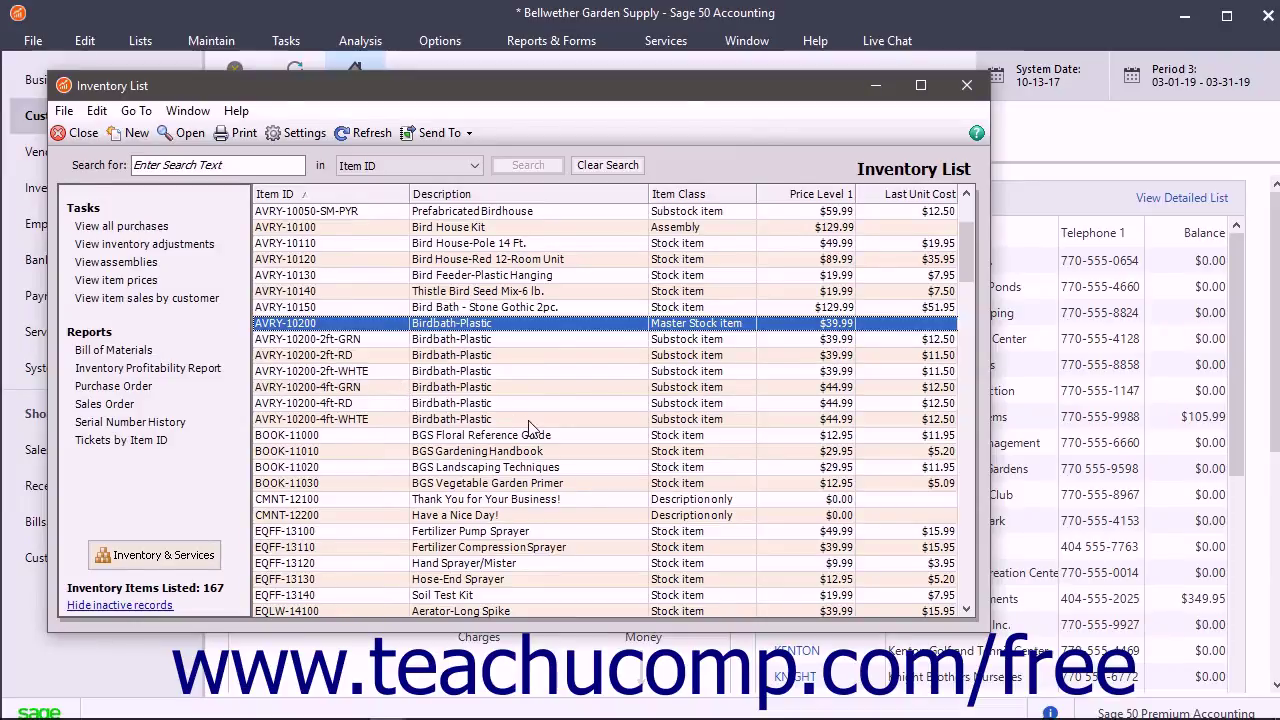
- Open Riding Mower-14 HP EQLW-14200 and view its five serial numbers with 1-year warranty
scroll(532, 428, "down", 4)
scroll(532, 428, "down", 1)
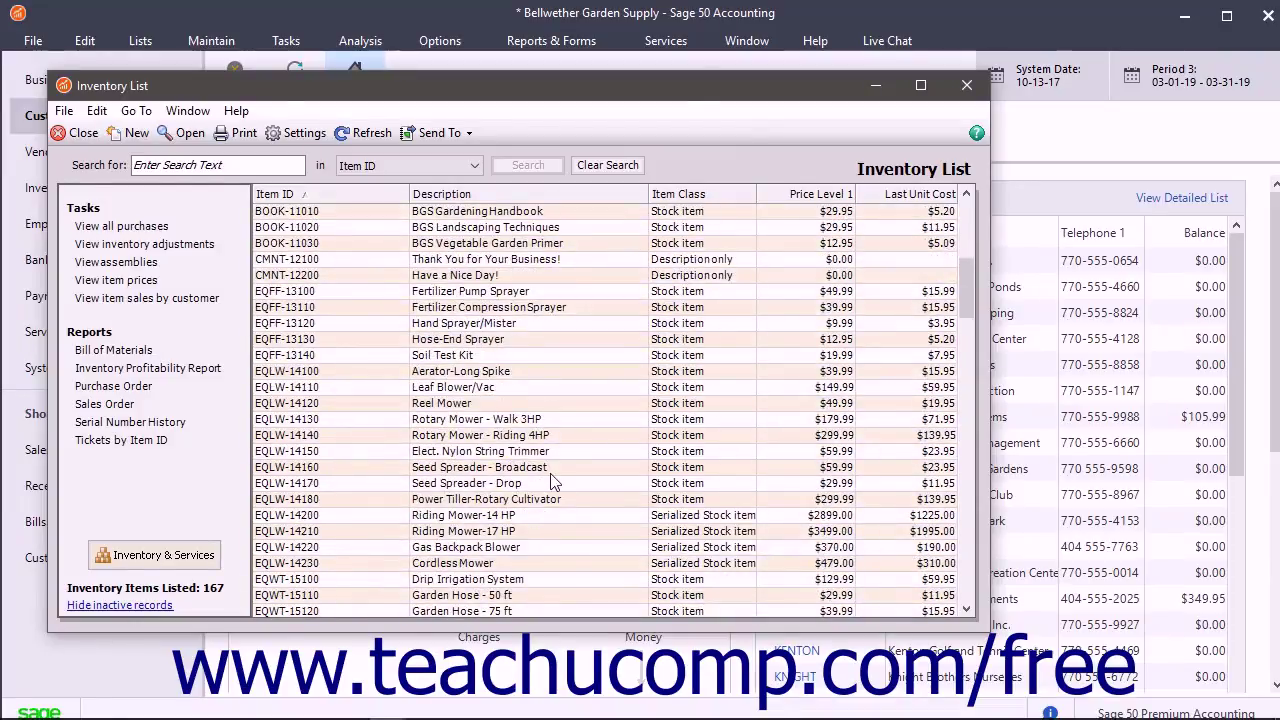
double_click(505, 516)
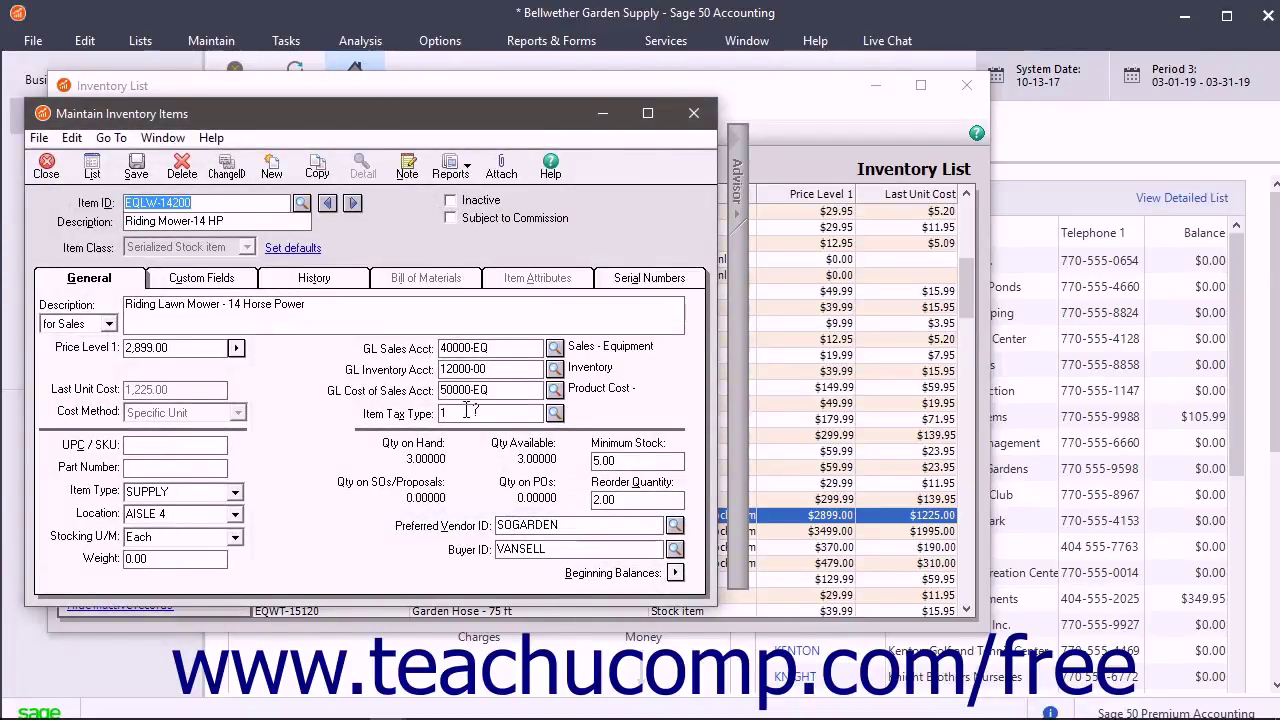
left_click(628, 285)
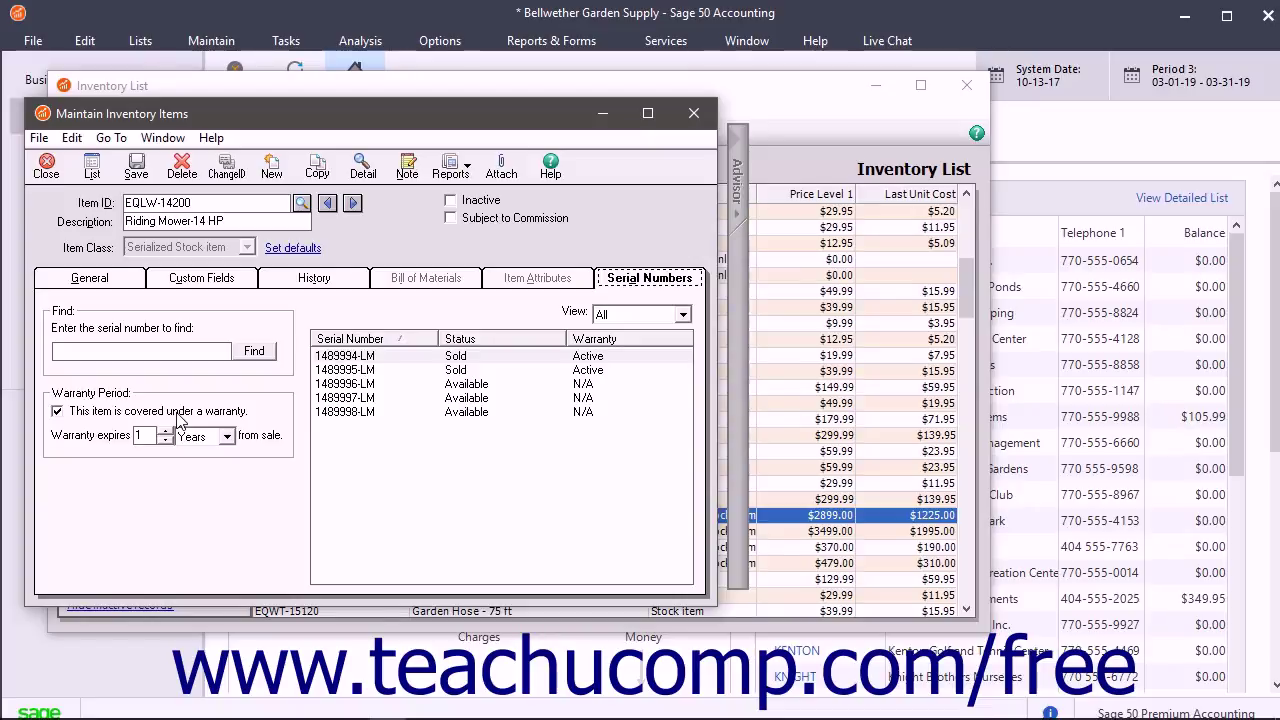
left_click(126, 437)
left_click(432, 369)
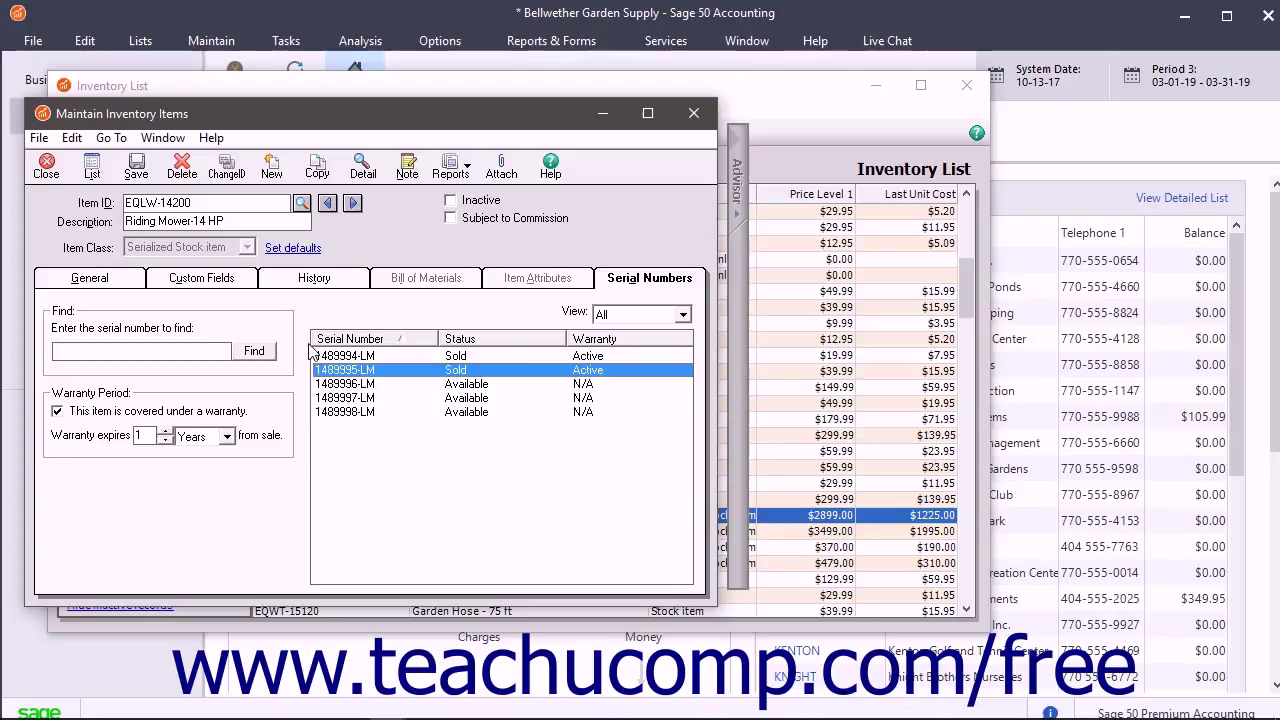
- Load Soil Test Kit EQFF-13140 from the Item ID lookup and mark it Inactive
left_click(301, 203)
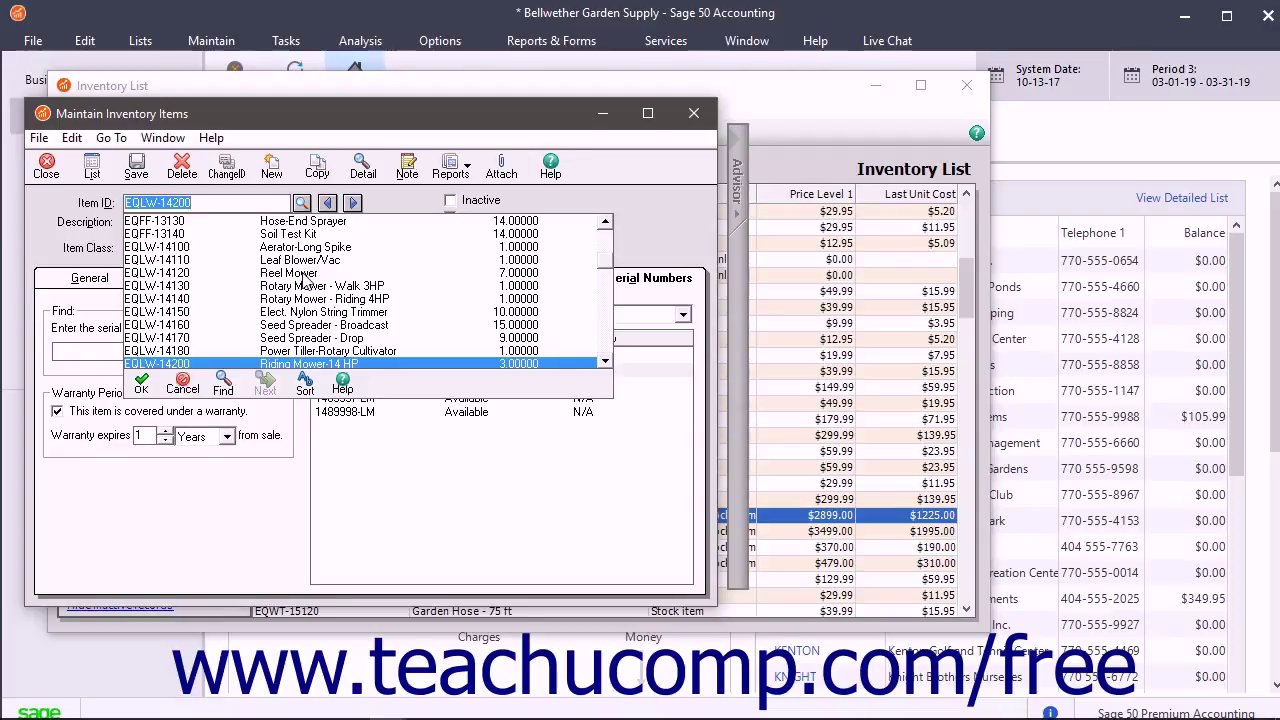
double_click(308, 236)
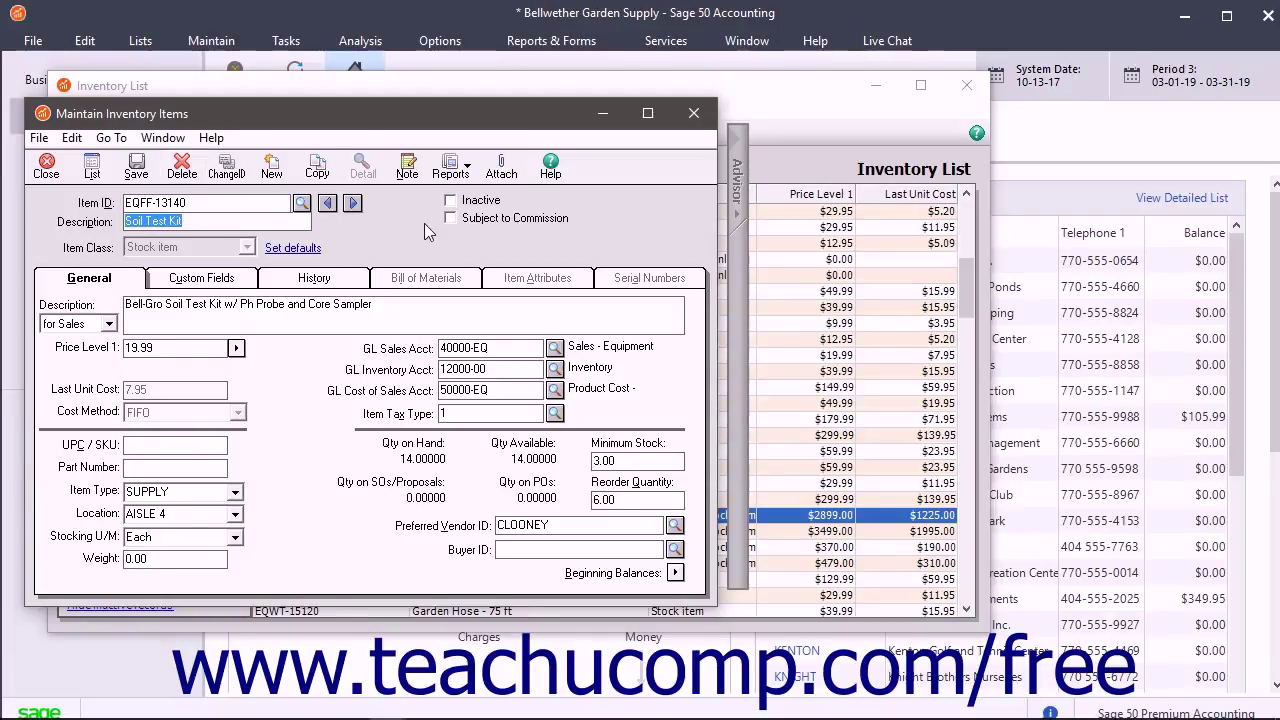
left_click(451, 206)
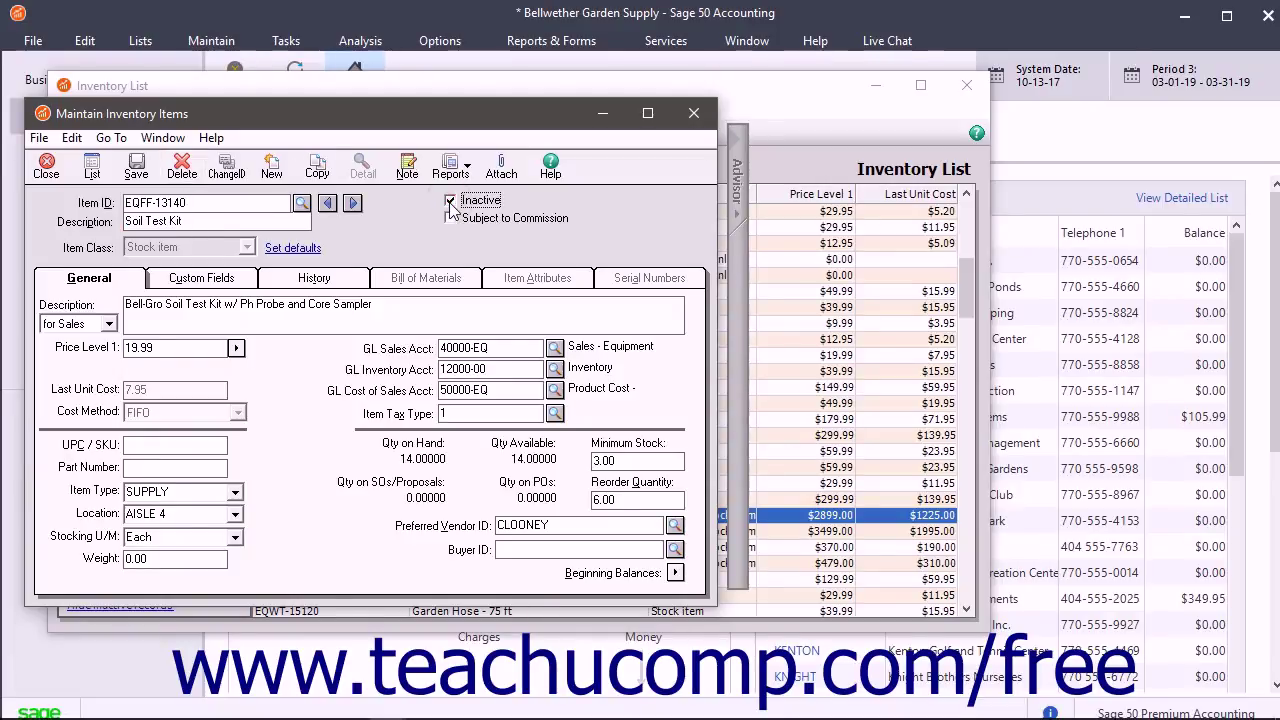